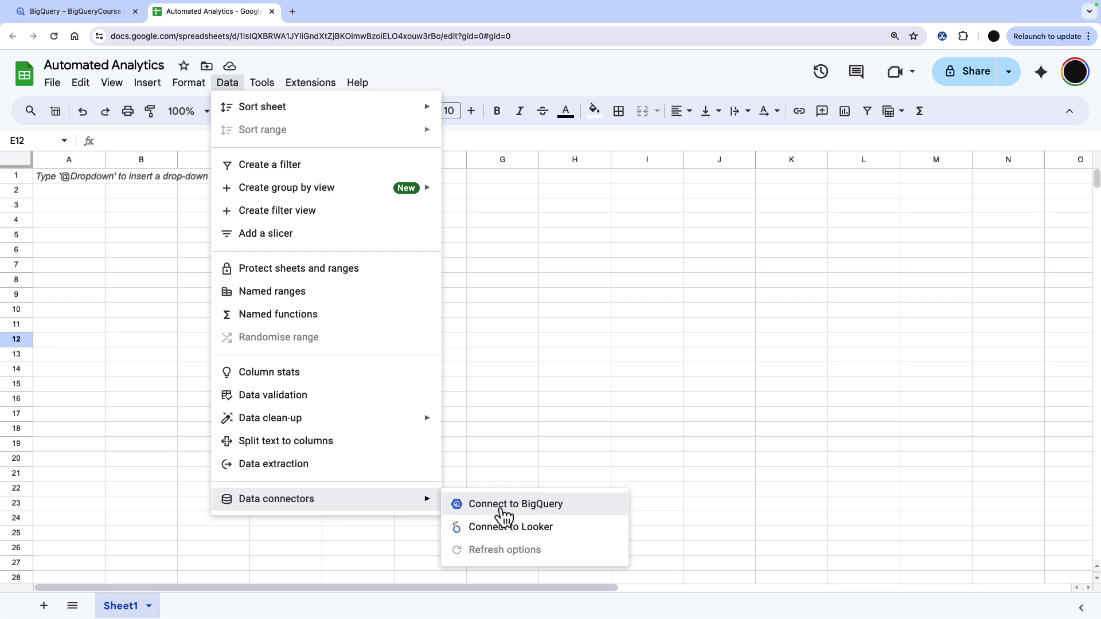
Connect the spreadsheet to BigQuery's bigquerycourse-onetwothree project with the query select * from `test.CarSales`, previewing the results first
{"action": "left_click", "coordinate": [503, 506]}
{"action": "left_click", "coordinate": [444, 306]}
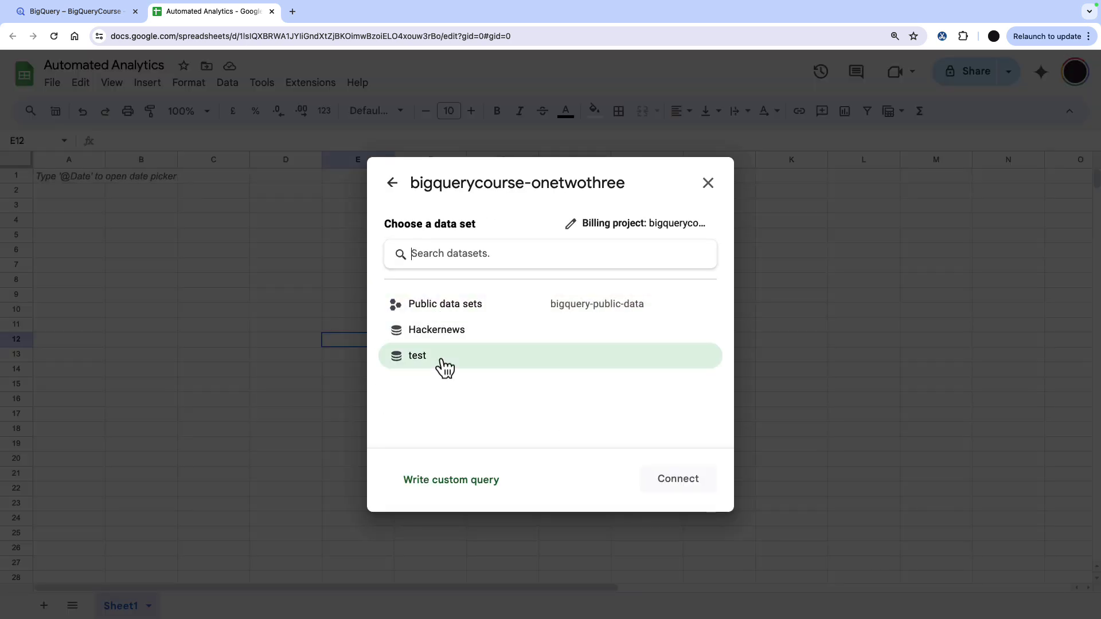
{"action": "left_click", "coordinate": [443, 361]}
{"action": "left_click", "coordinate": [442, 303]}
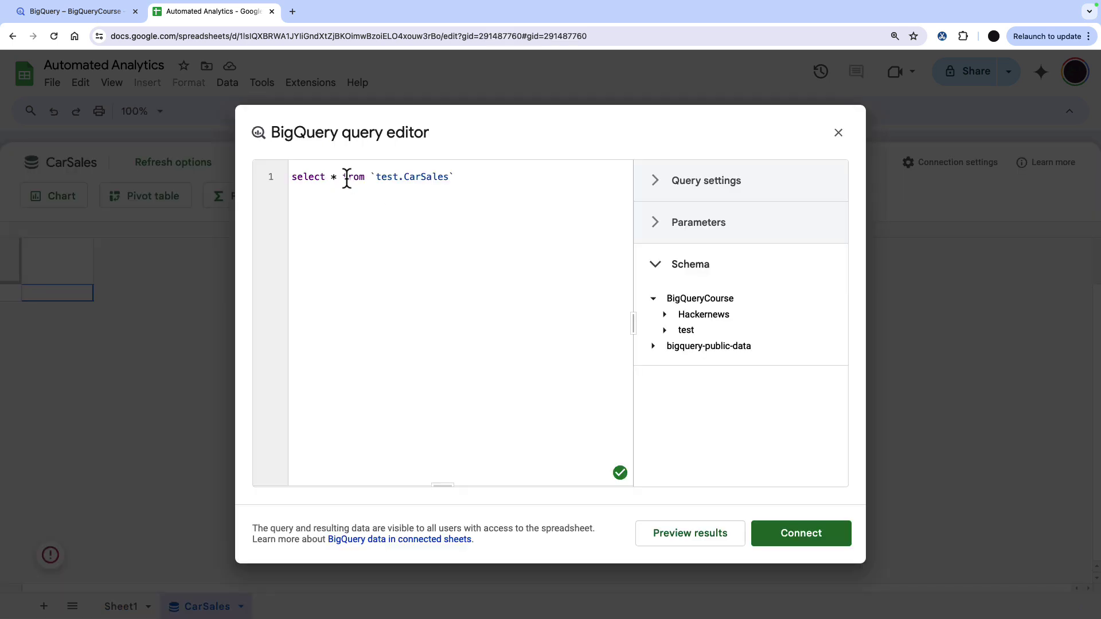
{"action": "left_click", "coordinate": [711, 536]}
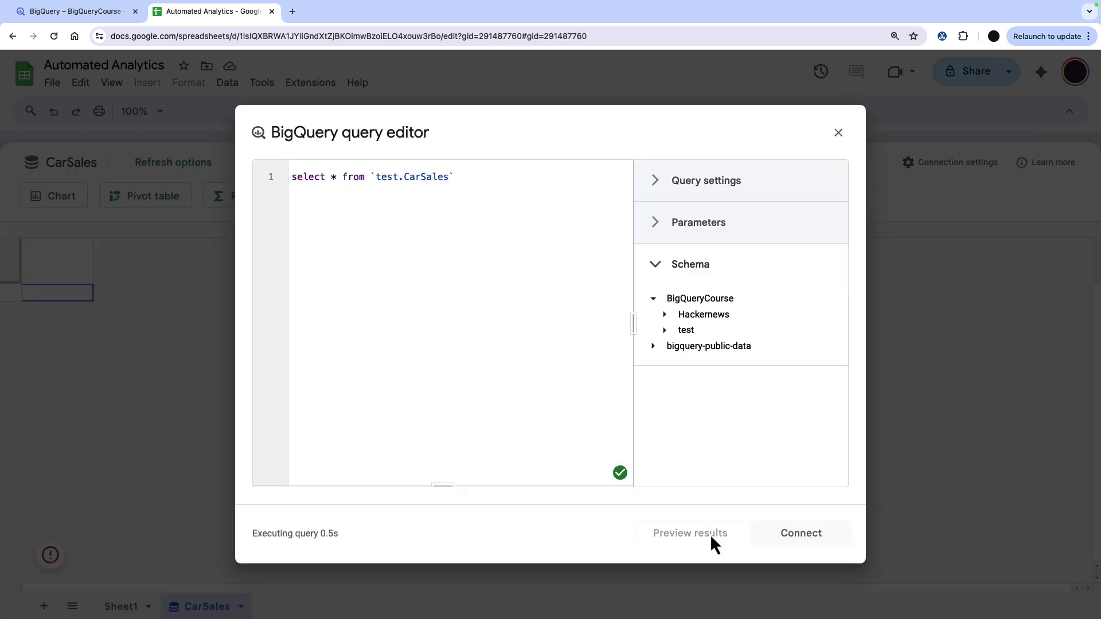
{"action": "left_click", "coordinate": [799, 534]}
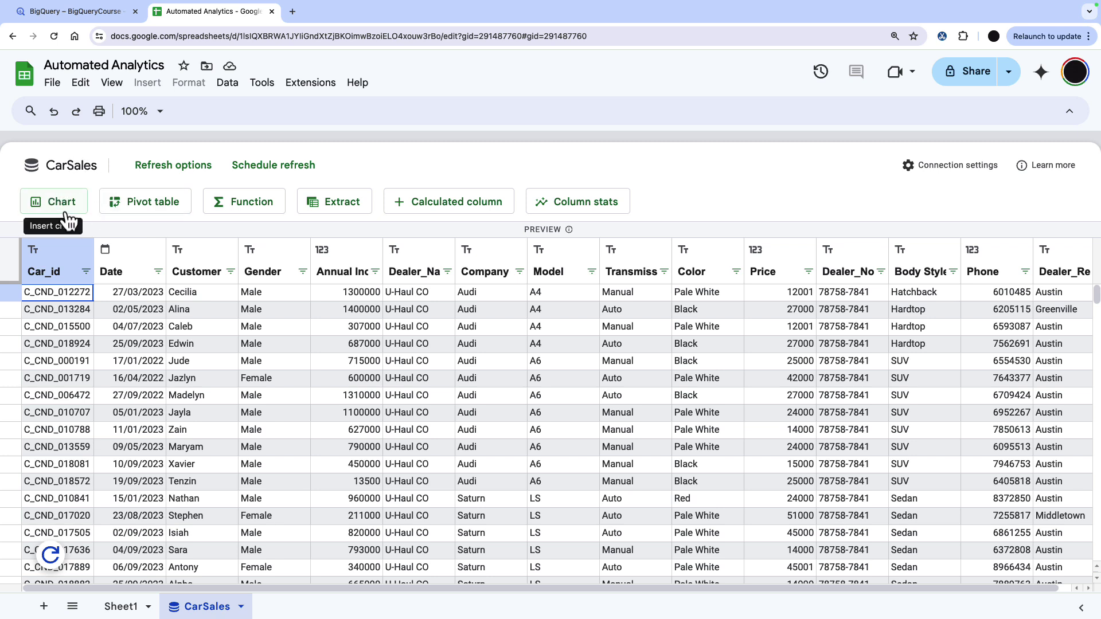
Open the column stats for Car_id and examine its unique values, frequencies and count chart
{"action": "left_click", "coordinate": [588, 207]}
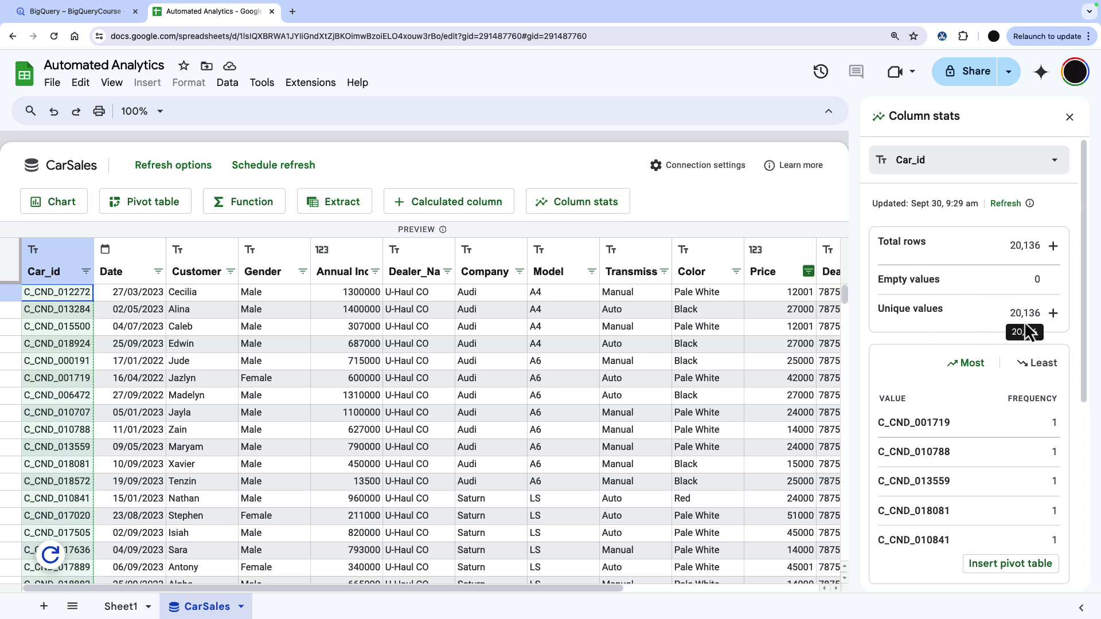
{"action": "scroll", "coordinate": [968, 410], "scroll_direction": "down", "scroll_amount": 3}
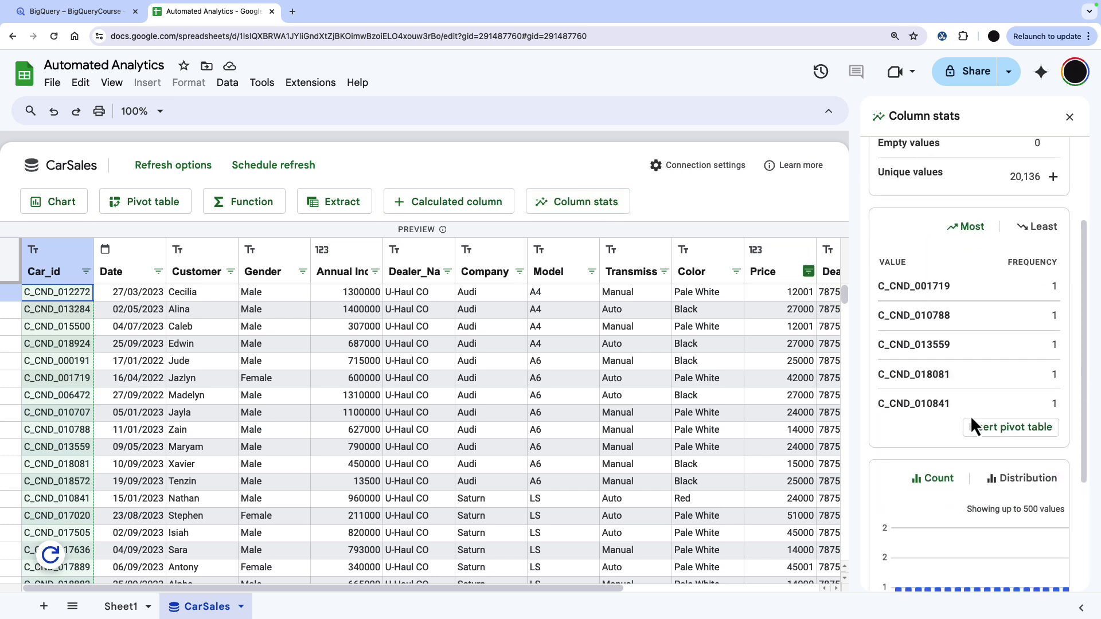
{"action": "scroll", "coordinate": [901, 459], "scroll_direction": "down", "scroll_amount": 2}
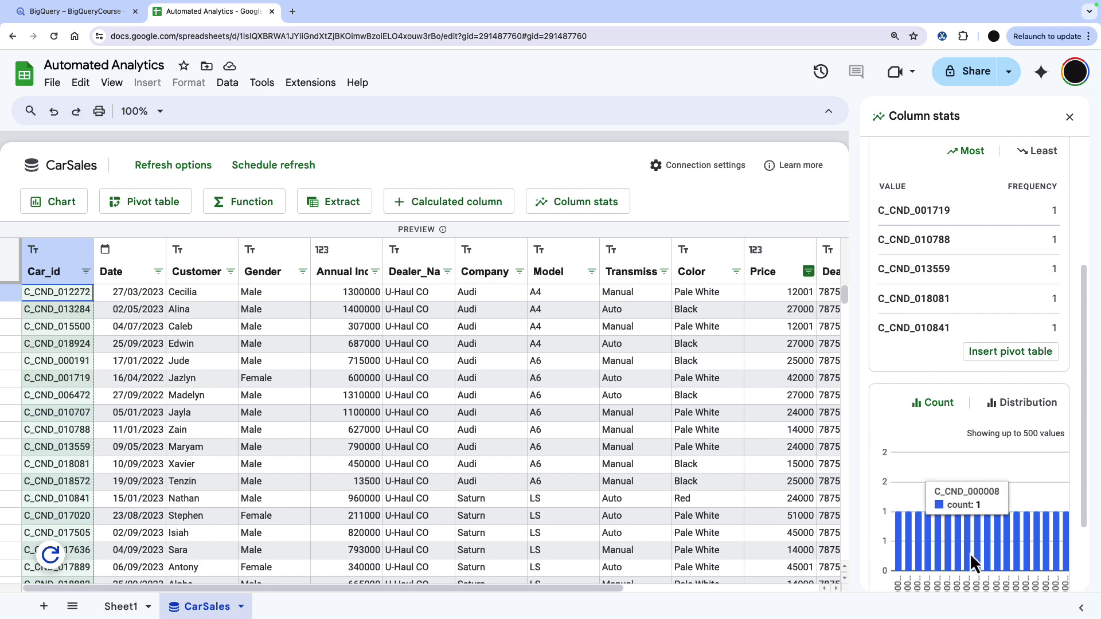
{"action": "scroll", "coordinate": [922, 524], "scroll_direction": "up", "scroll_amount": 5}
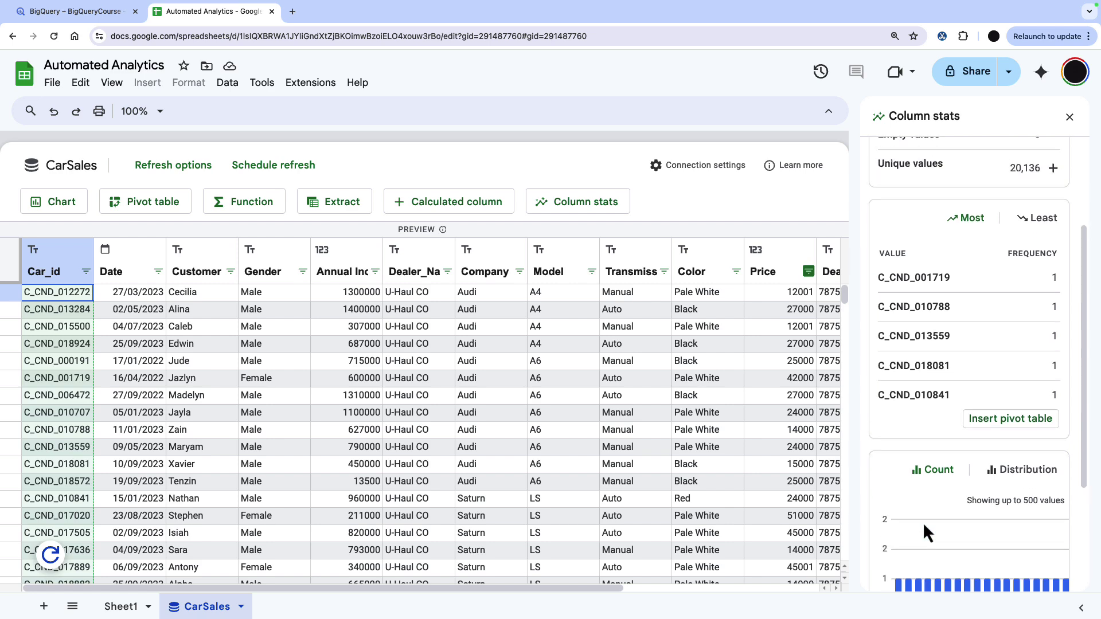
Switch the column stats to Model and insert its count chart into a new sheet
{"action": "left_click", "coordinate": [1008, 162]}
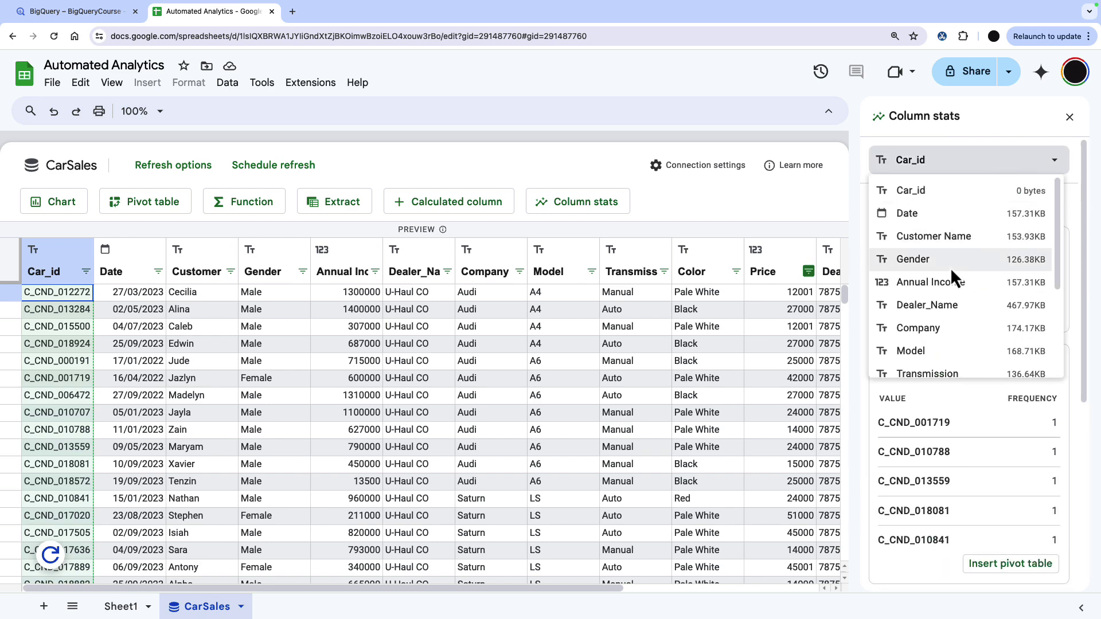
{"action": "left_click", "coordinate": [938, 357]}
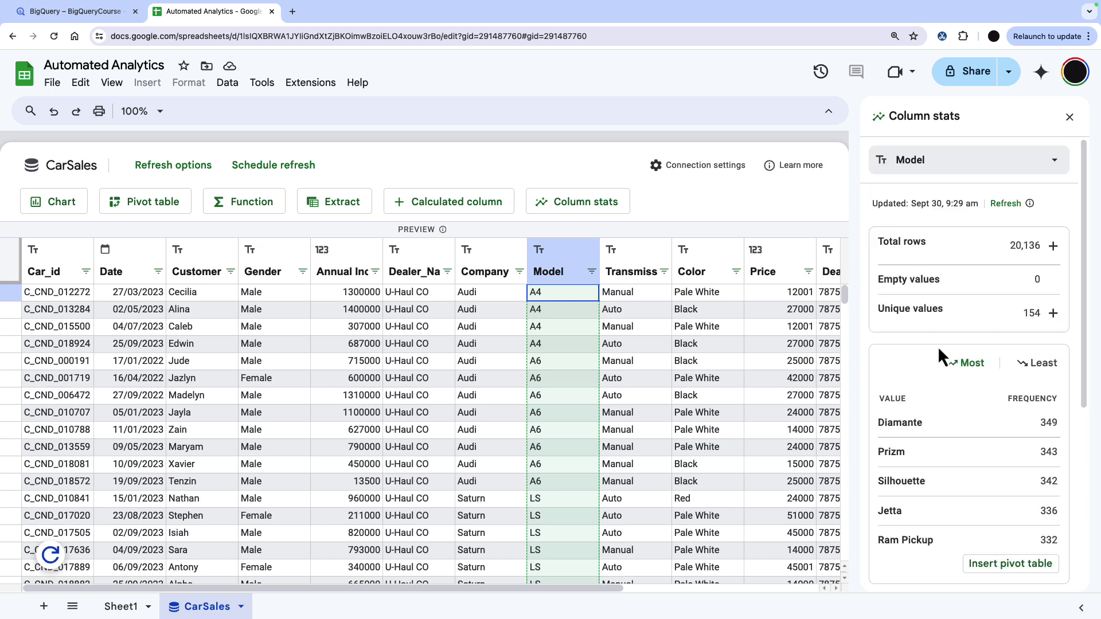
{"action": "scroll", "coordinate": [938, 345], "scroll_direction": "down", "scroll_amount": 1}
{"action": "scroll", "coordinate": [935, 347], "scroll_direction": "down", "scroll_amount": 3}
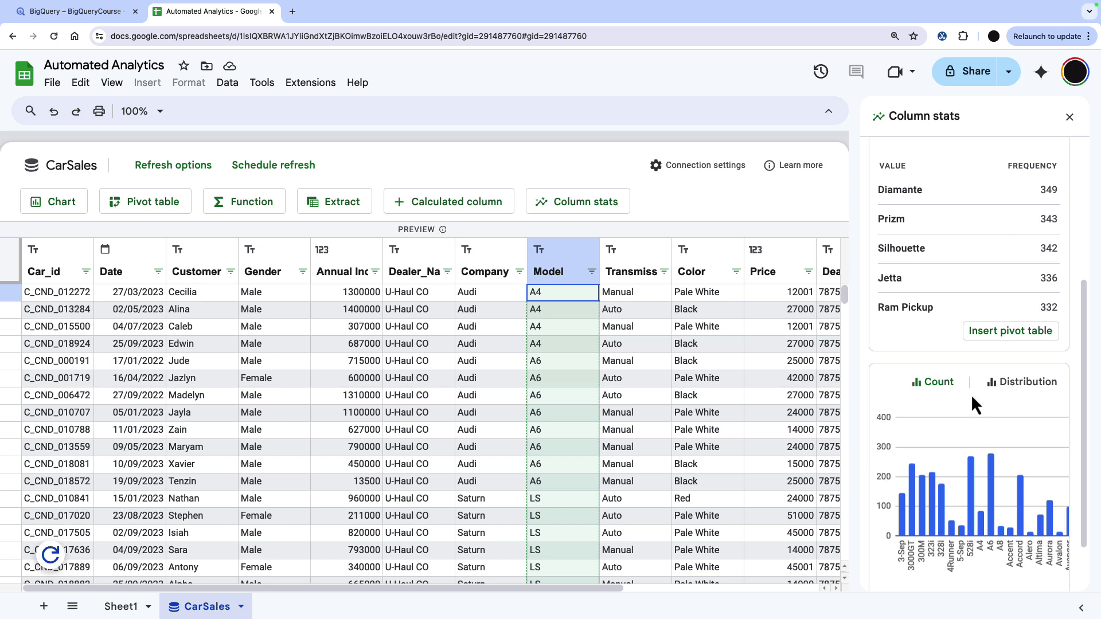
{"action": "scroll", "coordinate": [971, 394], "scroll_direction": "down", "scroll_amount": 1}
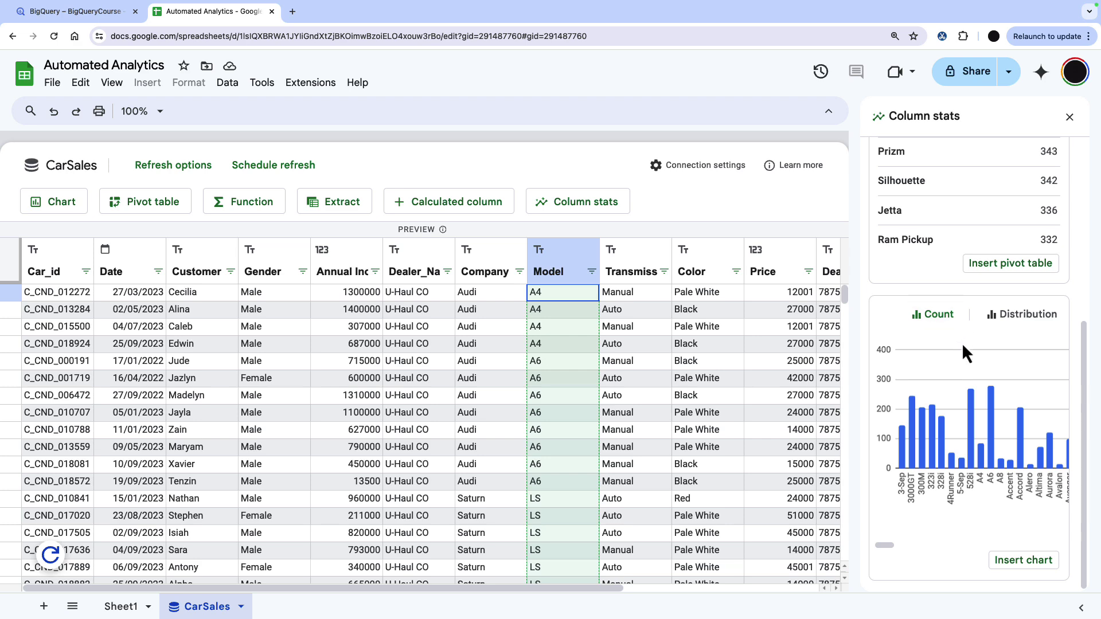
{"action": "left_click", "coordinate": [1016, 560]}
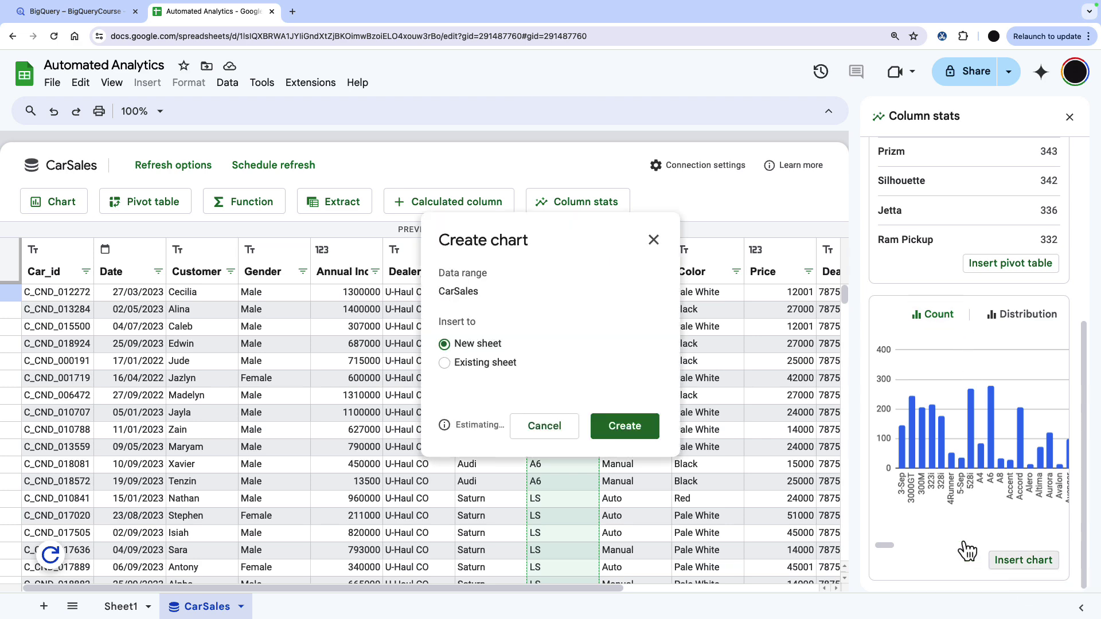
{"action": "left_click", "coordinate": [630, 429]}
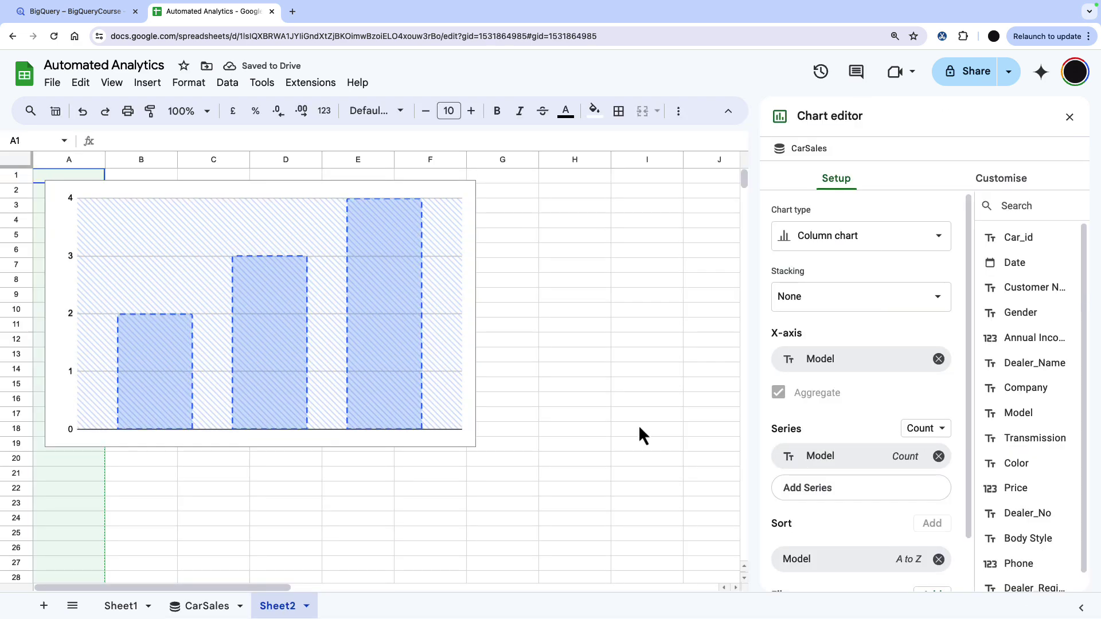
Change the chart type to a bar chart and enlarge the chart to reach about column I, row 26
{"action": "left_click", "coordinate": [866, 240]}
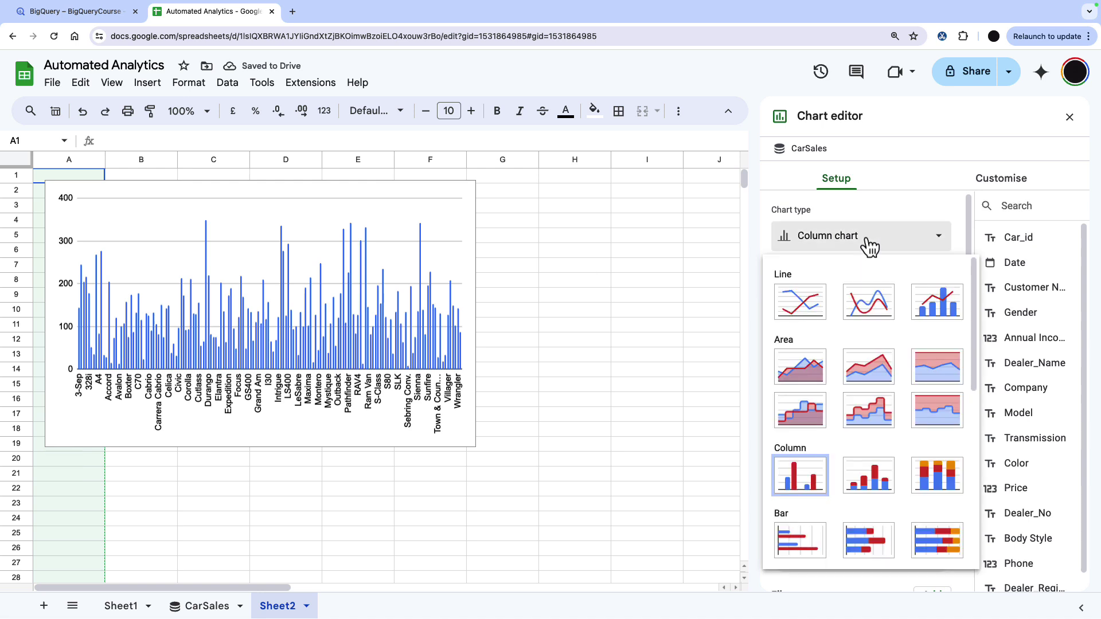
{"action": "left_click", "coordinate": [817, 542]}
{"action": "left_click_drag", "start_coordinate": [476, 446], "coordinate": [630, 559]}
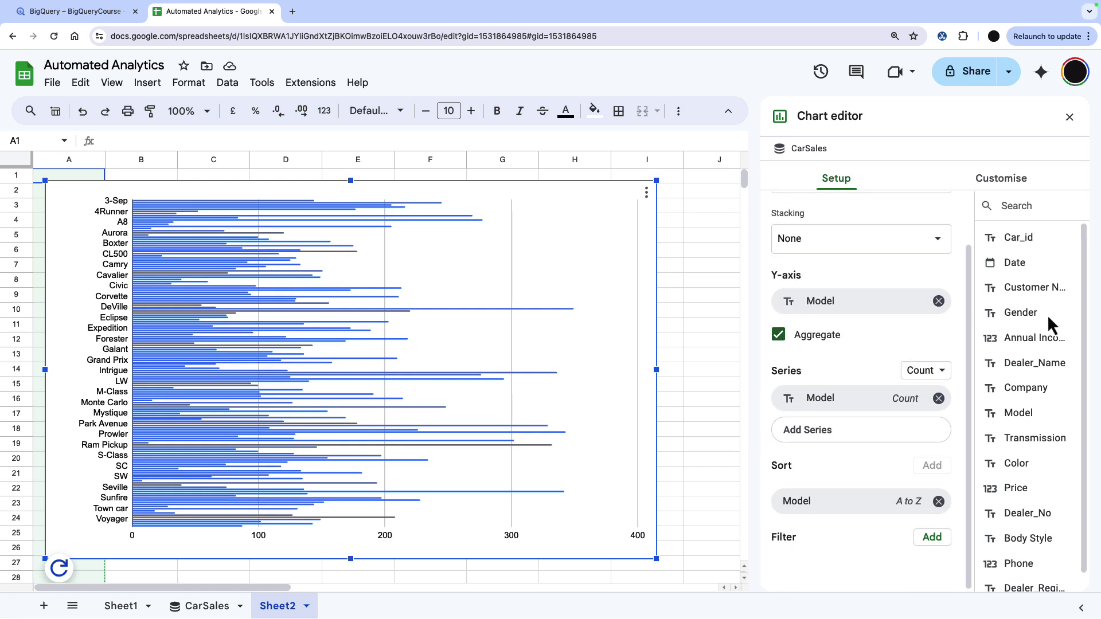
Replace the chart's Model series with Price, aggregate it by Sum and apply the change
{"action": "scroll", "coordinate": [1021, 401], "scroll_direction": "down", "scroll_amount": 1}
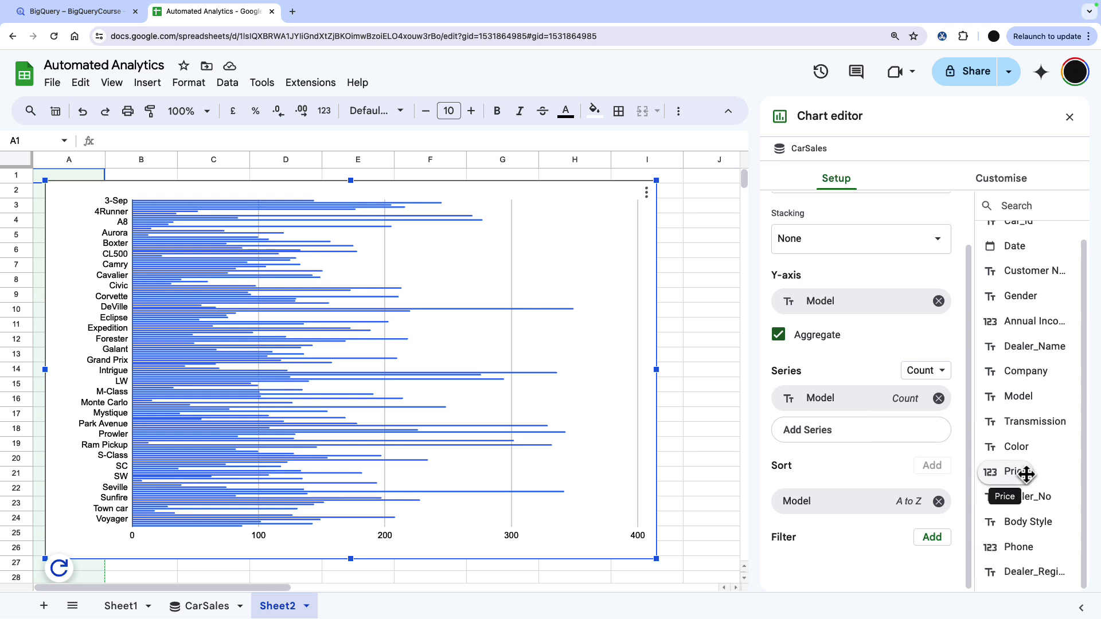
{"action": "left_click_drag", "start_coordinate": [1027, 474], "coordinate": [861, 398]}
{"action": "left_click", "coordinate": [926, 370]}
{"action": "left_click", "coordinate": [941, 449]}
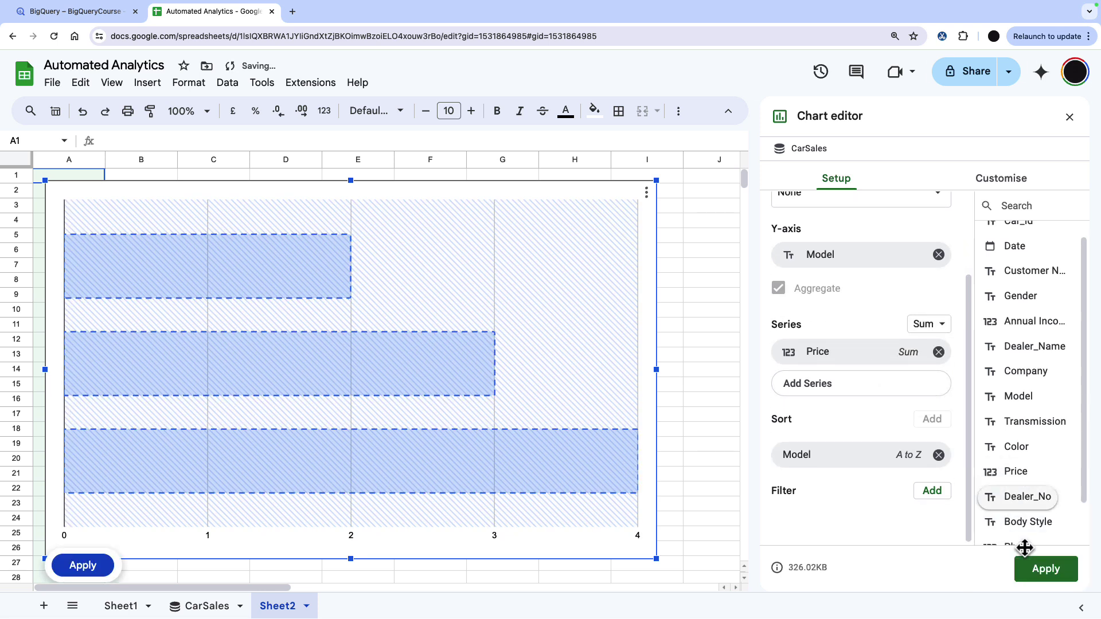
{"action": "left_click", "coordinate": [1043, 570]}
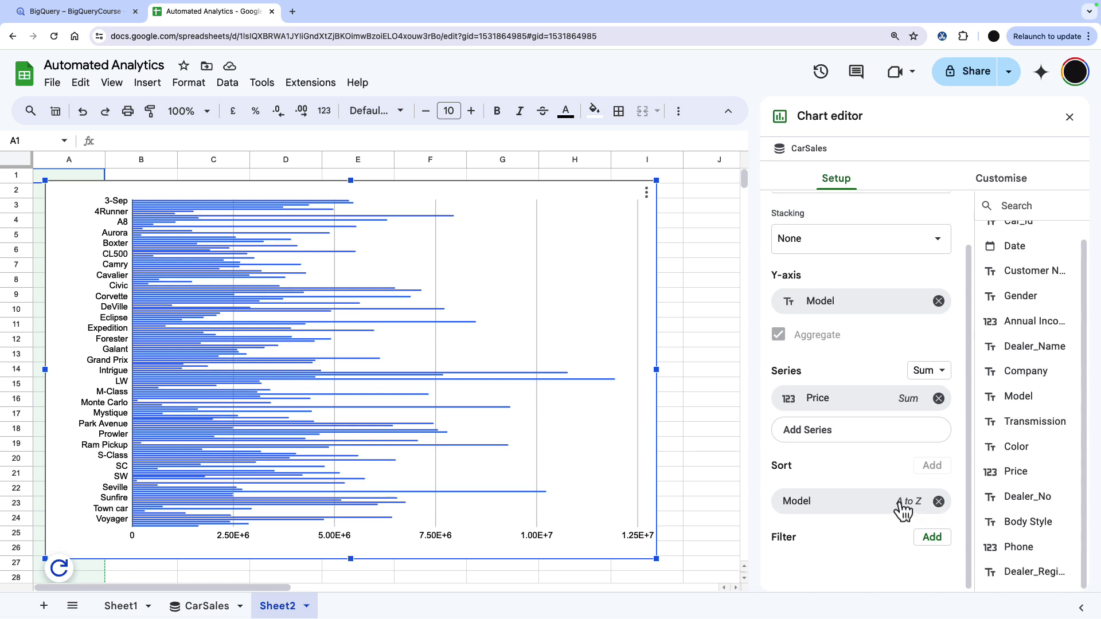
Replace the chart's sort by Model with a descending sort by Price
{"action": "left_click", "coordinate": [937, 502]}
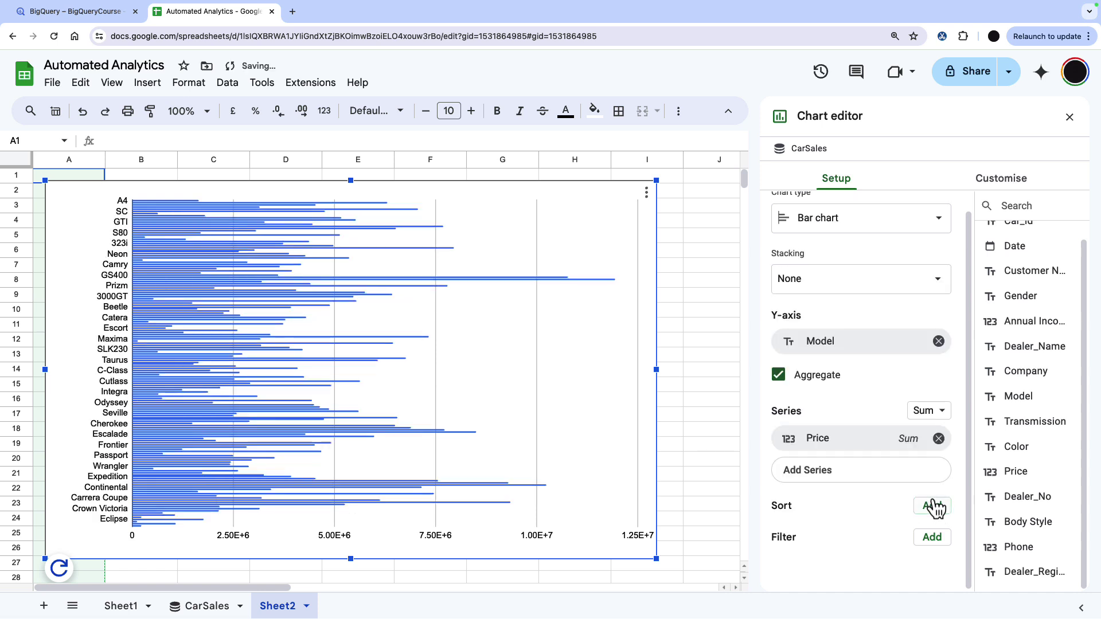
{"action": "left_click", "coordinate": [931, 506]}
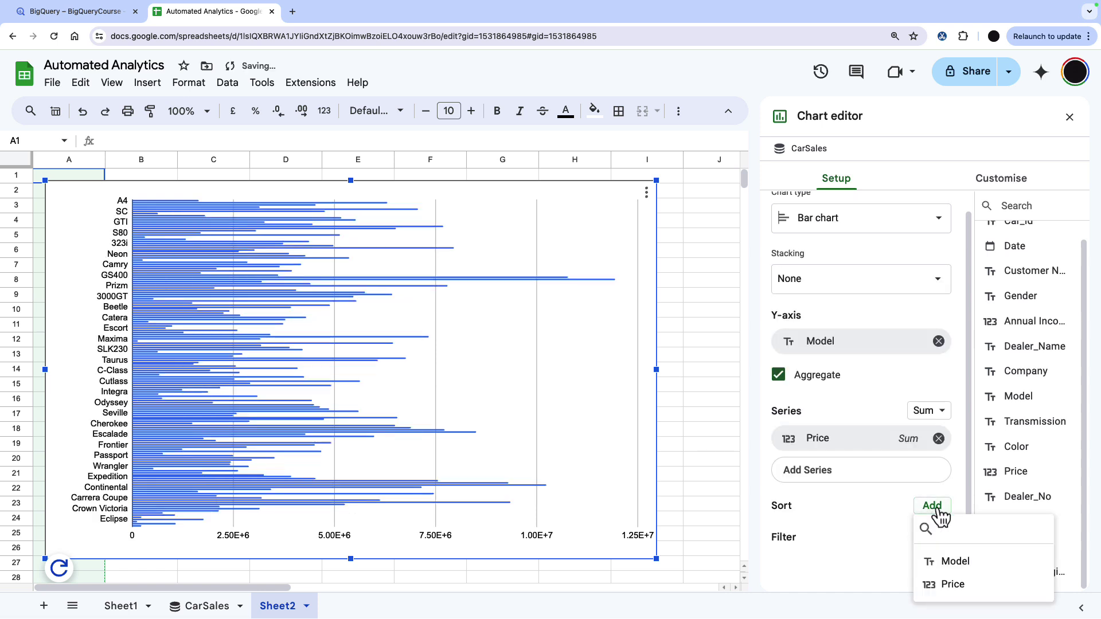
{"action": "left_click", "coordinate": [969, 586]}
{"action": "left_click", "coordinate": [911, 545]}
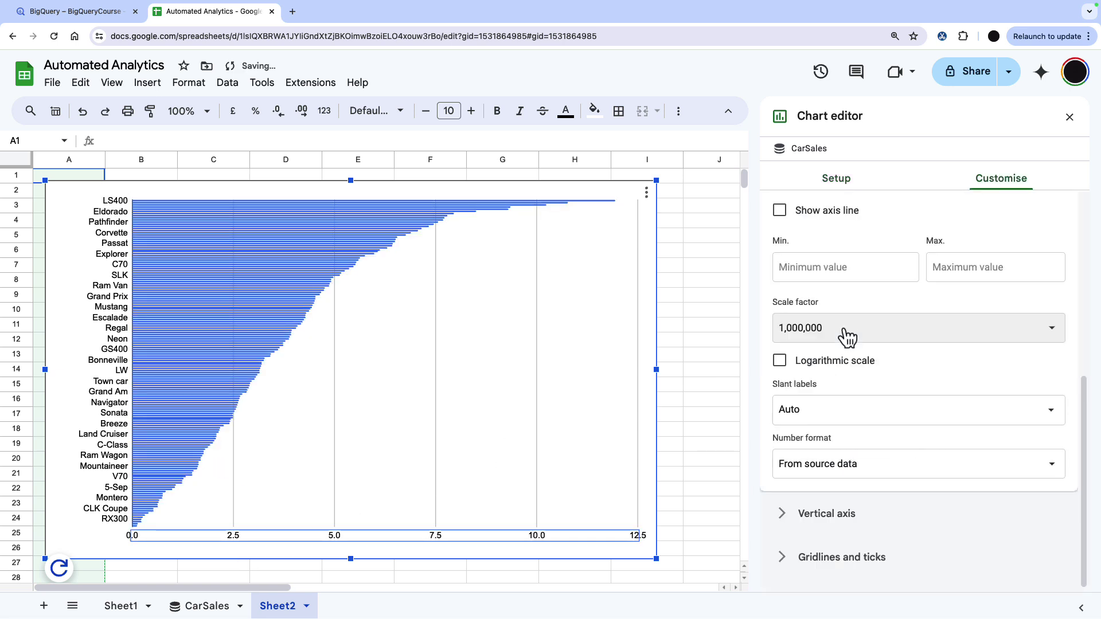
Try a scale factor of 1,000 on the chart's horizontal axis, return it to 1,000,000 and leave the chart editor
{"action": "left_click", "coordinate": [844, 333]}
{"action": "left_click", "coordinate": [841, 304]}
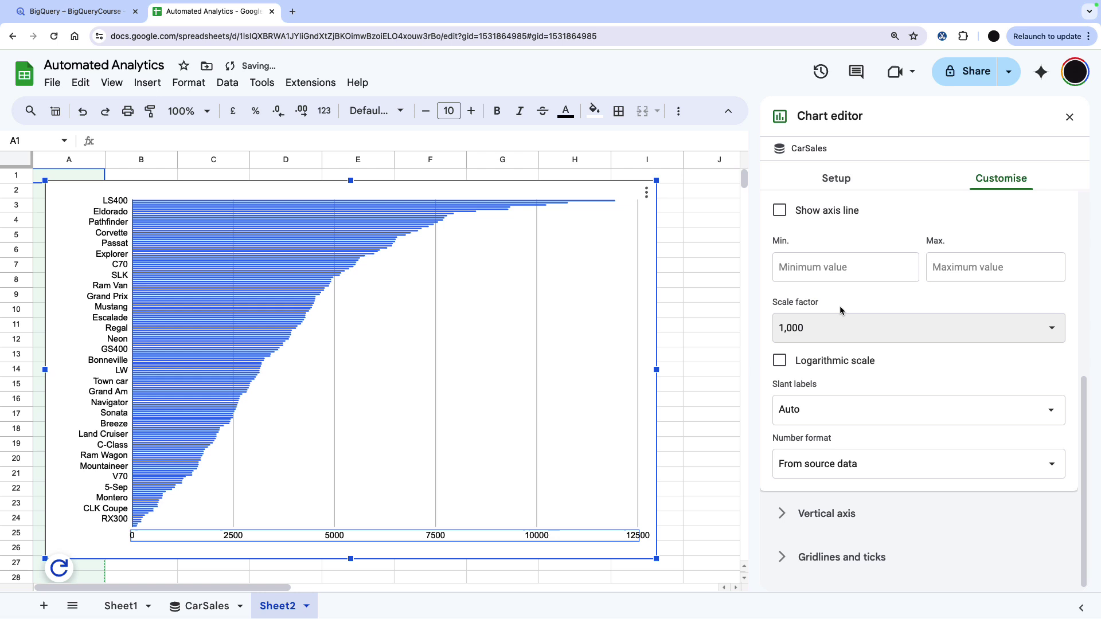
{"action": "left_click", "coordinate": [834, 343]}
{"action": "left_click", "coordinate": [833, 350]}
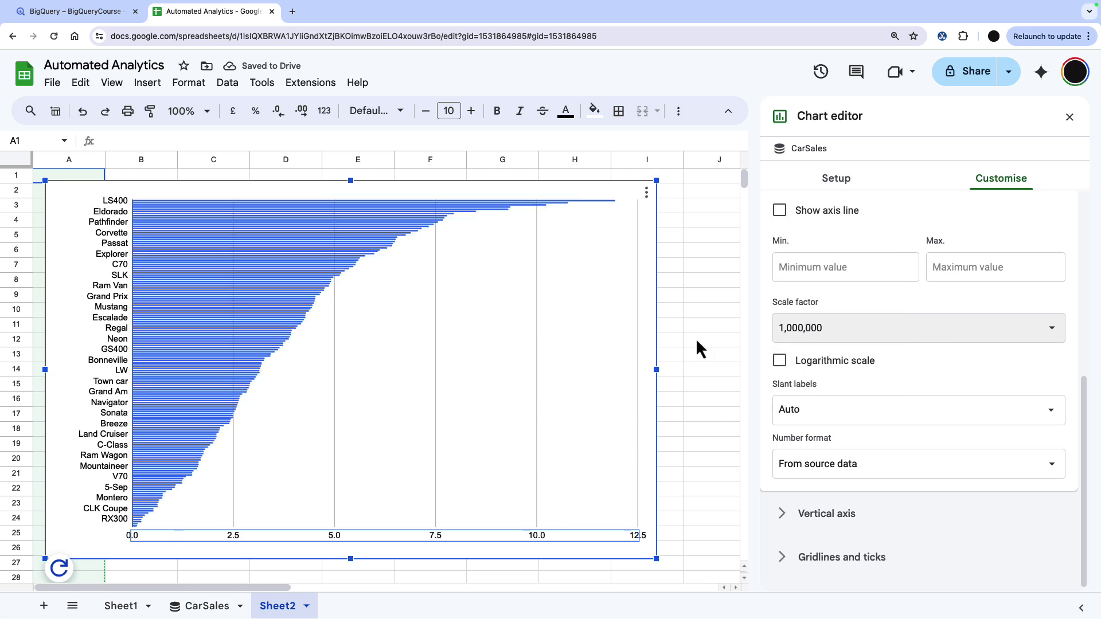
{"action": "left_click", "coordinate": [717, 298]}
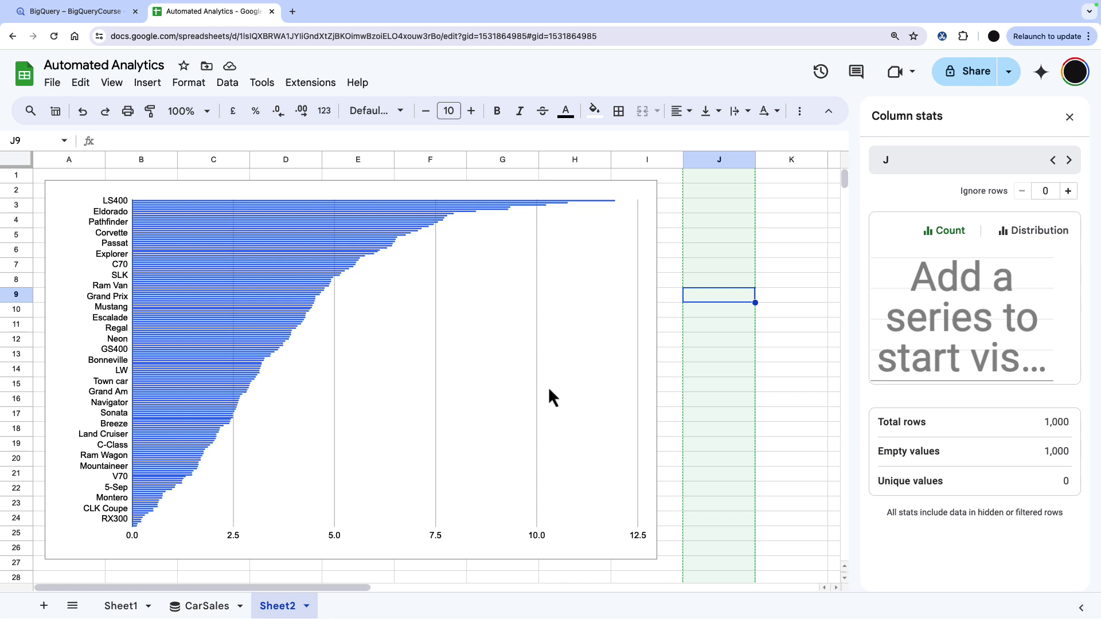
Create a pivot table from CarSales on a new sheet with Company as rows and COUNTA of Car_id as values
{"action": "left_click", "coordinate": [202, 609]}
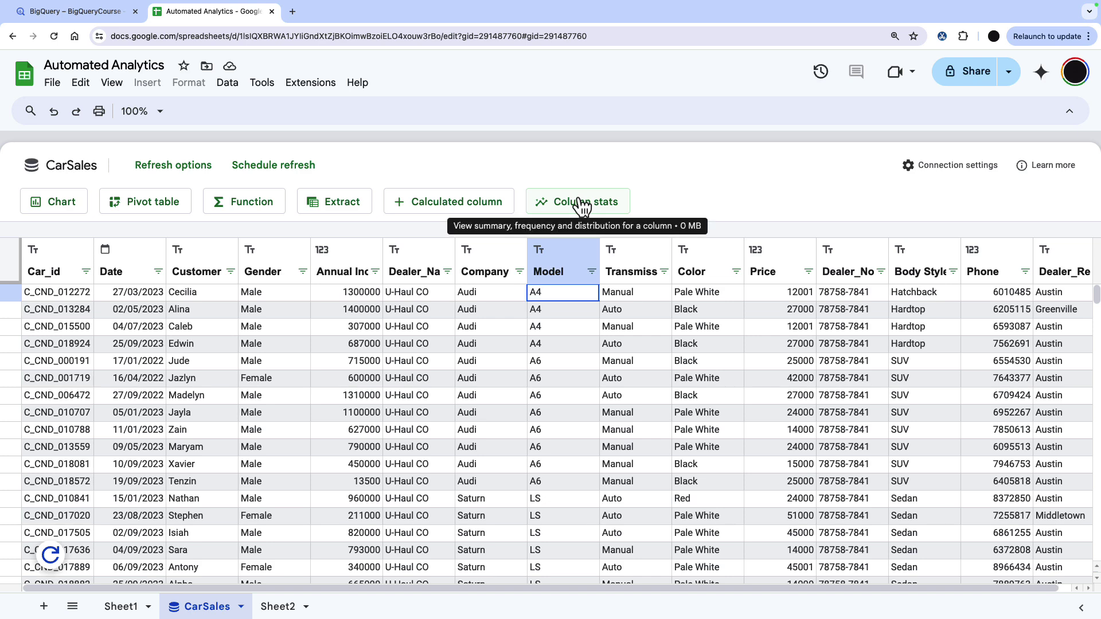
{"action": "left_click", "coordinate": [146, 209]}
{"action": "left_click", "coordinate": [608, 428]}
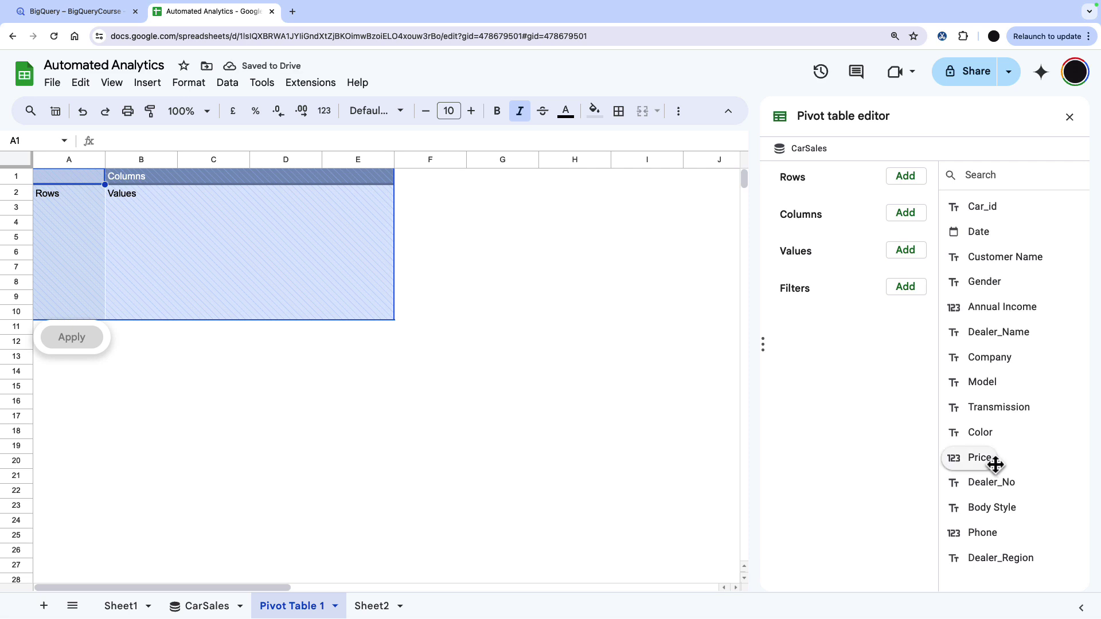
{"action": "left_click_drag", "start_coordinate": [1001, 208], "coordinate": [834, 295]}
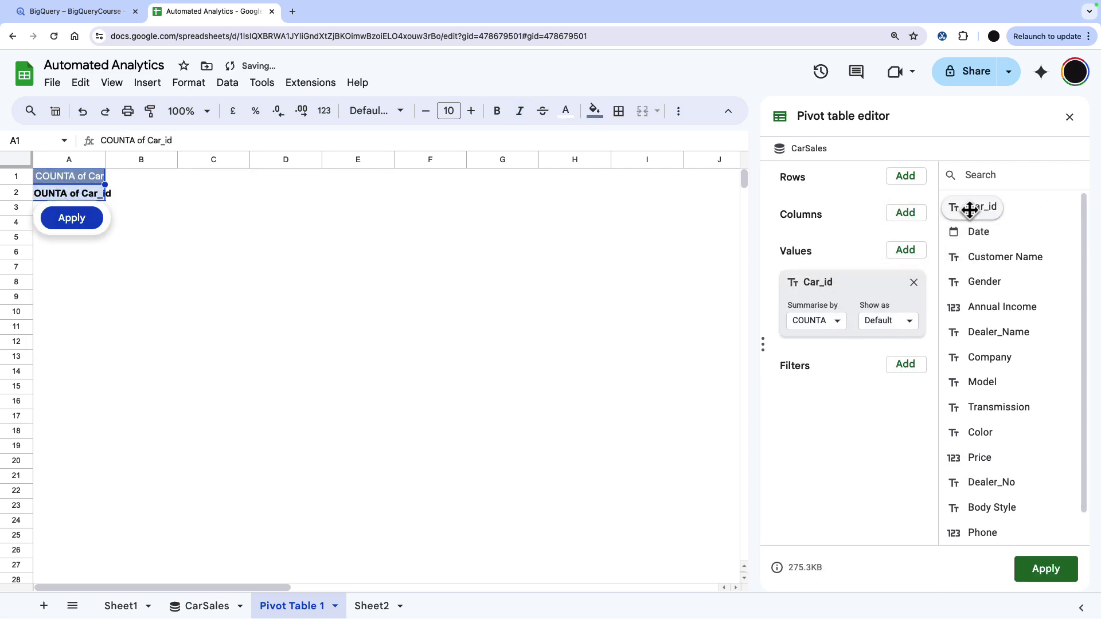
{"action": "left_click_drag", "start_coordinate": [981, 358], "coordinate": [822, 208]}
{"action": "left_click", "coordinate": [1053, 575]}
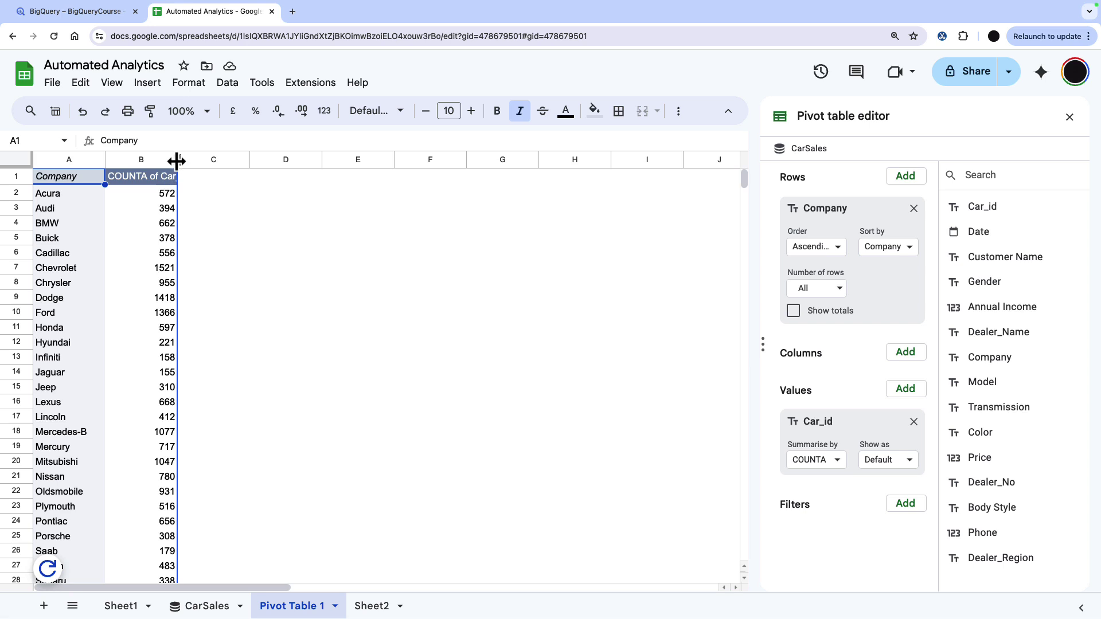
Widen the pivot table's columns and sort the Company rows by COUNTA of Car_id in descending order
{"action": "left_click_drag", "start_coordinate": [177, 160], "coordinate": [256, 160]}
{"action": "left_click", "coordinate": [895, 248]}
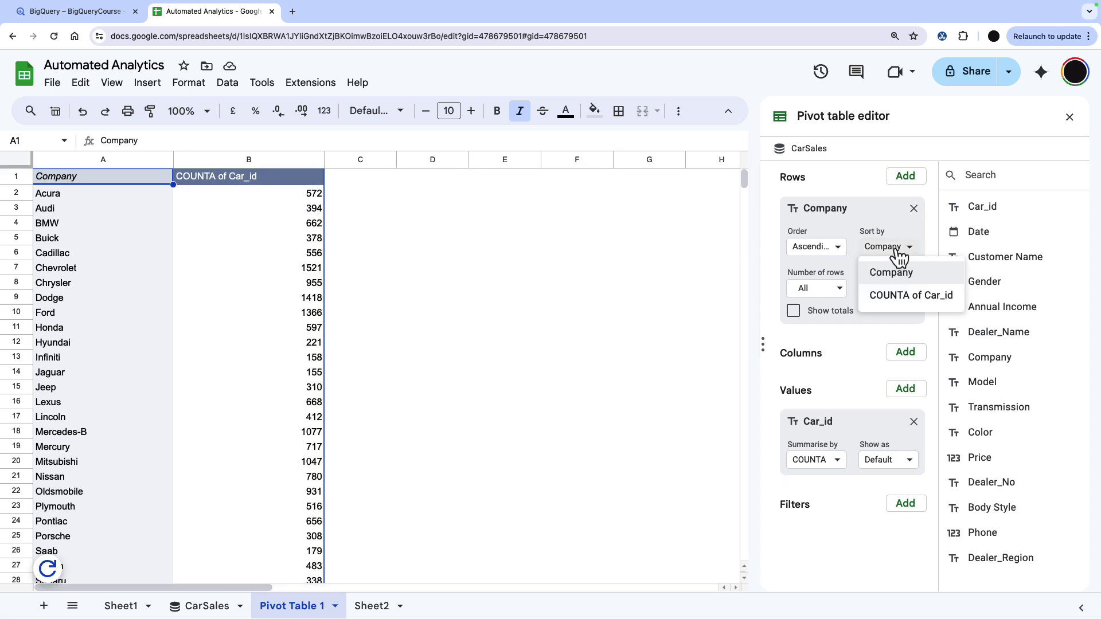
{"action": "left_click", "coordinate": [911, 295]}
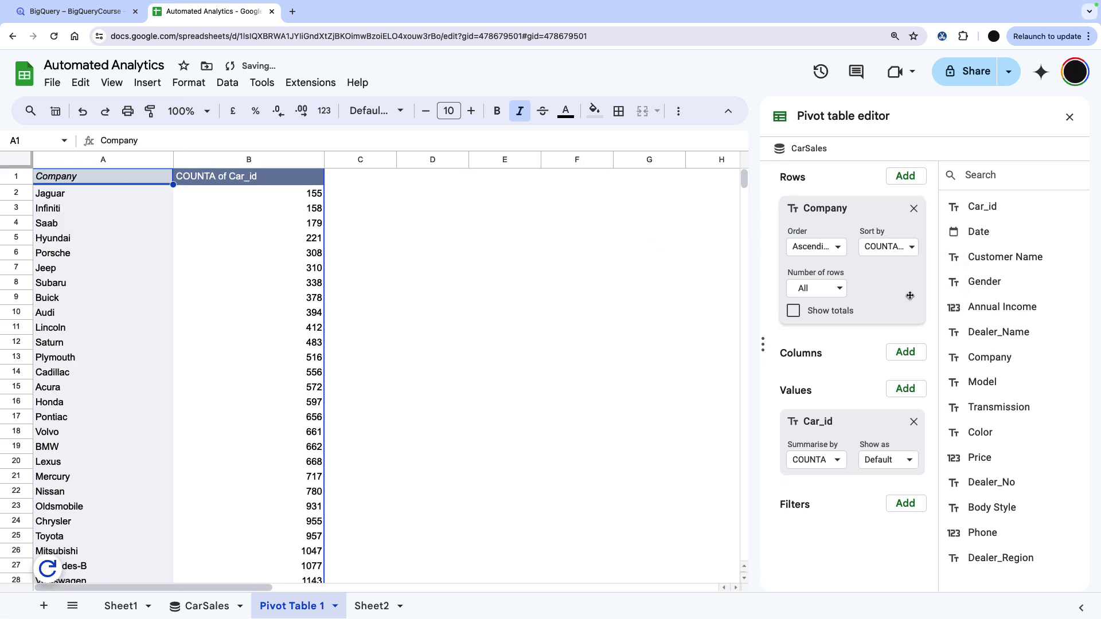
{"action": "left_click", "coordinate": [909, 251]}
{"action": "left_click", "coordinate": [912, 255]}
{"action": "left_click", "coordinate": [835, 248]}
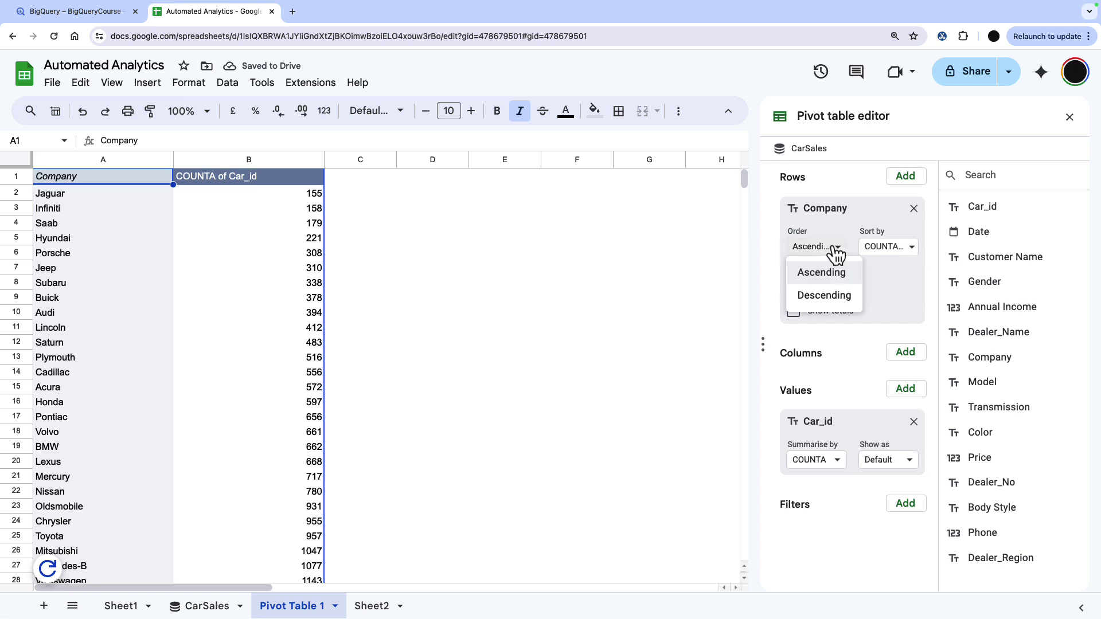
{"action": "left_click", "coordinate": [835, 297]}
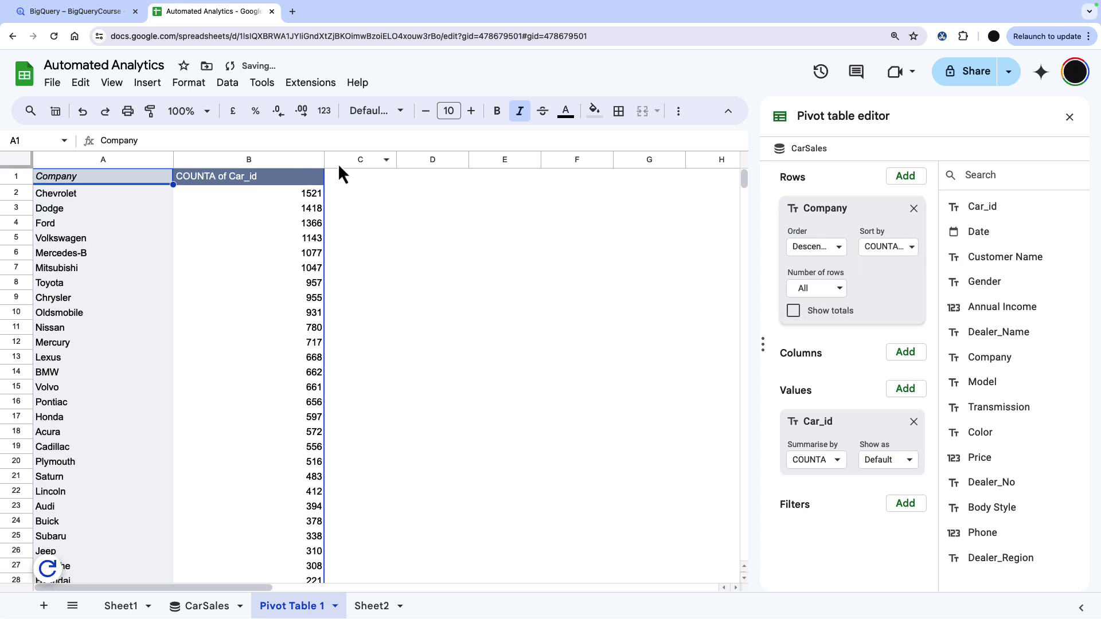
Widen columns B and A of the pivot table further and return to the CarSales data sheet
{"action": "left_click_drag", "start_coordinate": [324, 158], "coordinate": [371, 158]}
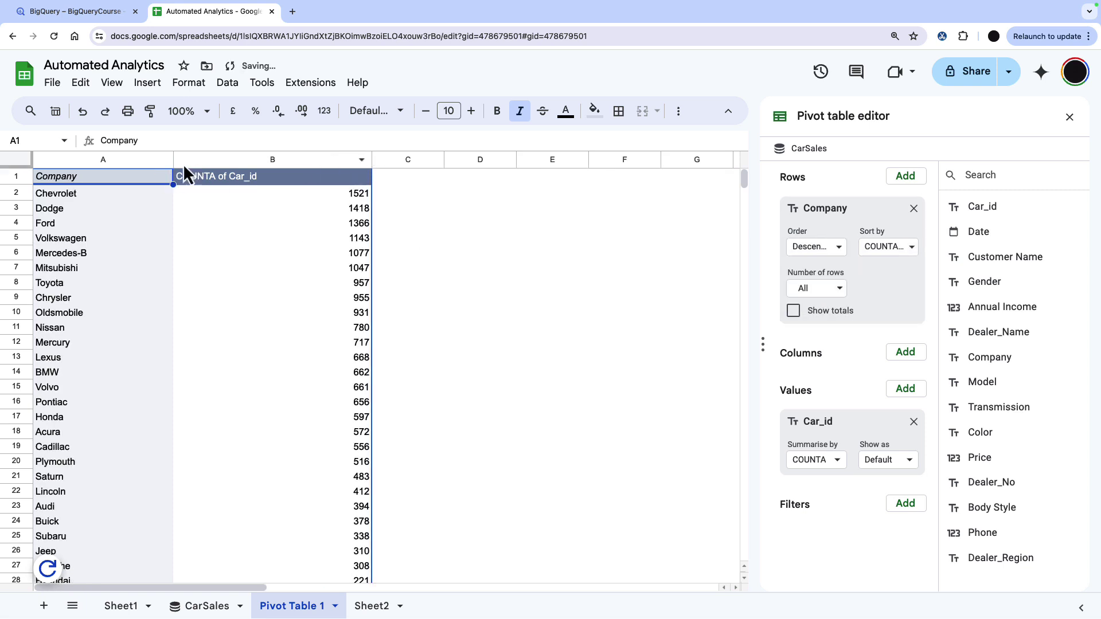
{"action": "left_click_drag", "start_coordinate": [175, 161], "coordinate": [256, 160]}
{"action": "left_click", "coordinate": [189, 606]}
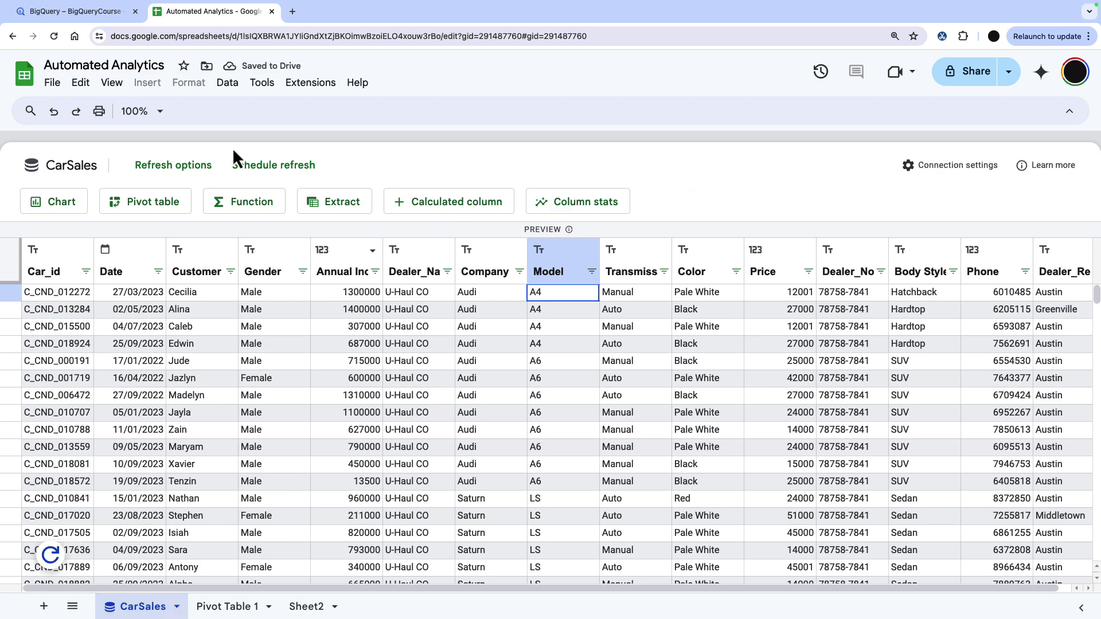
Schedule the CarSales refresh to repeat every 1 day at 09:00 - 10:00, starting 1 Oct 2024, and save the schedule
{"action": "left_click", "coordinate": [201, 166]}
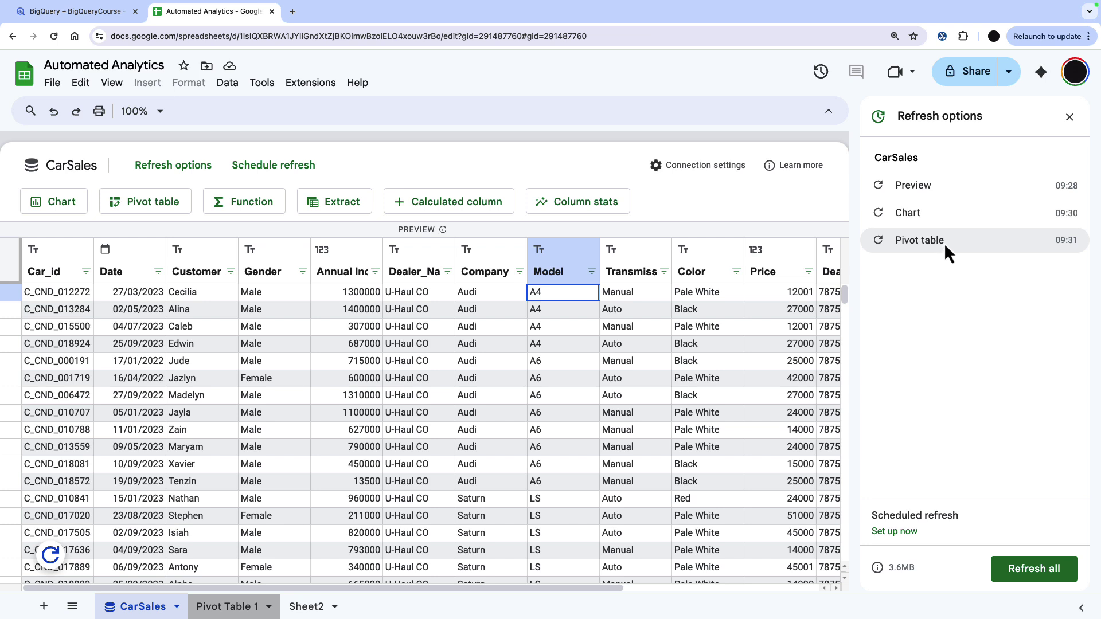
{"action": "left_click", "coordinate": [908, 532]}
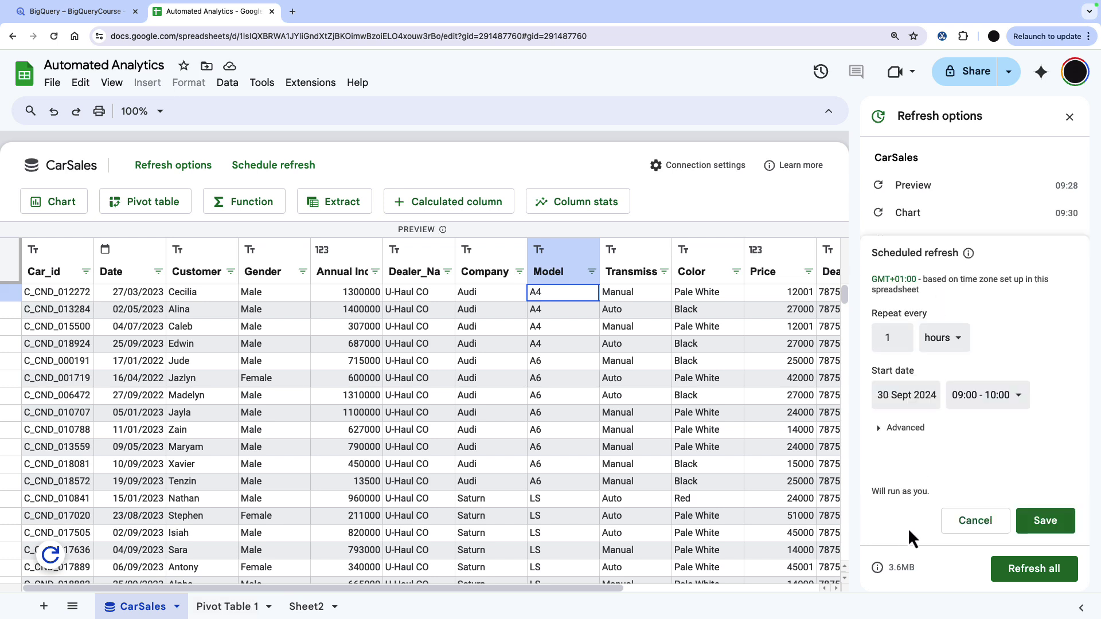
{"action": "left_click", "coordinate": [921, 404]}
{"action": "left_click", "coordinate": [906, 344]}
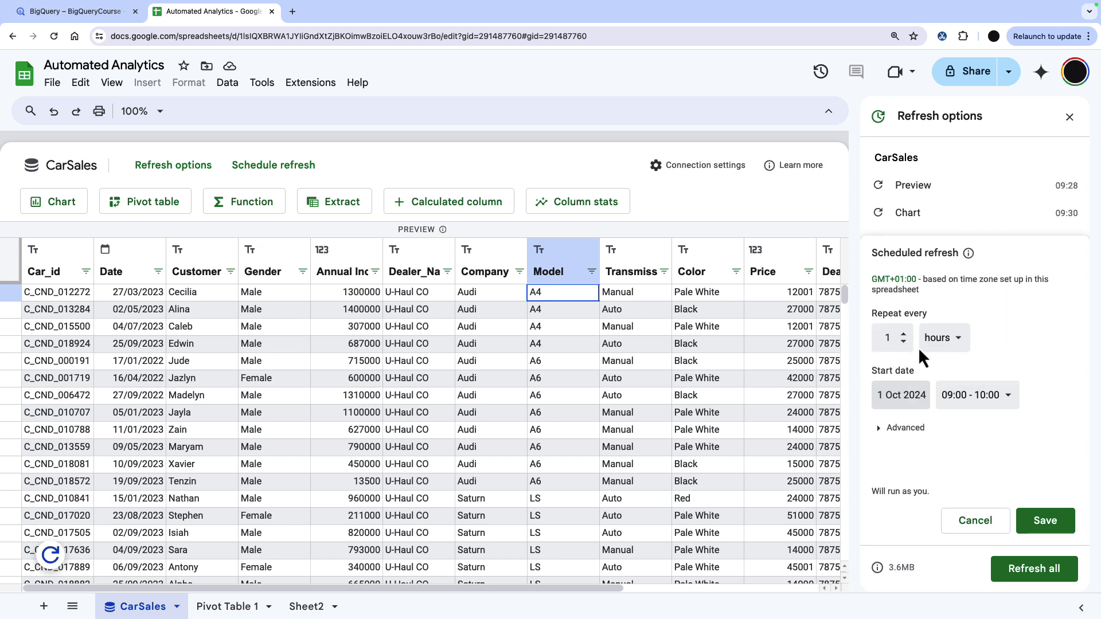
{"action": "left_click", "coordinate": [982, 397]}
{"action": "left_click", "coordinate": [984, 399]}
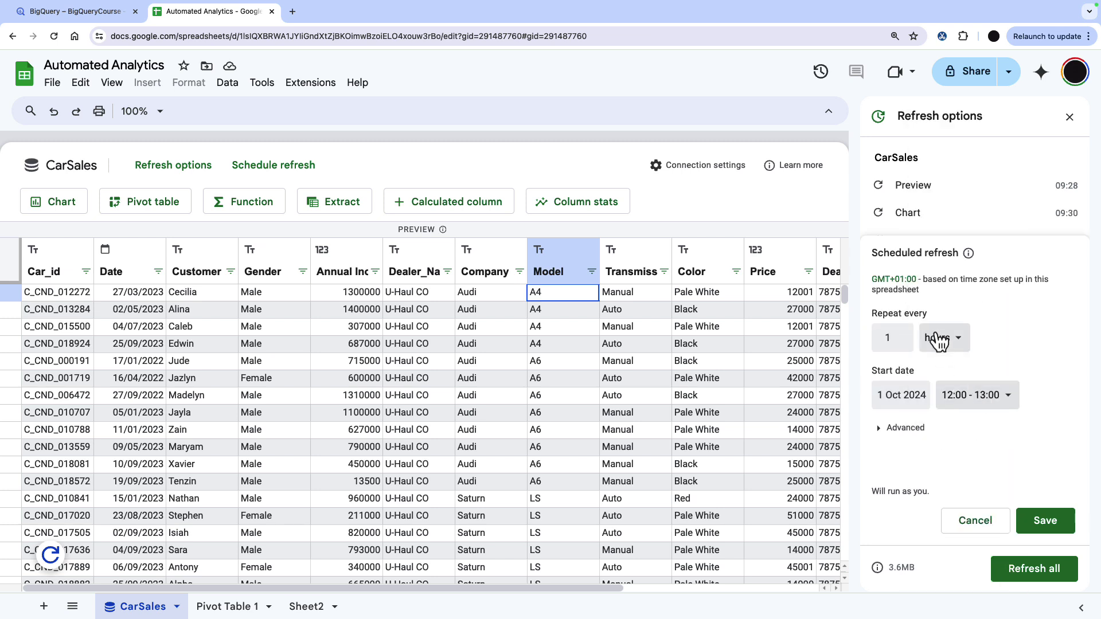
{"action": "left_click", "coordinate": [938, 338]}
{"action": "left_click", "coordinate": [958, 357]}
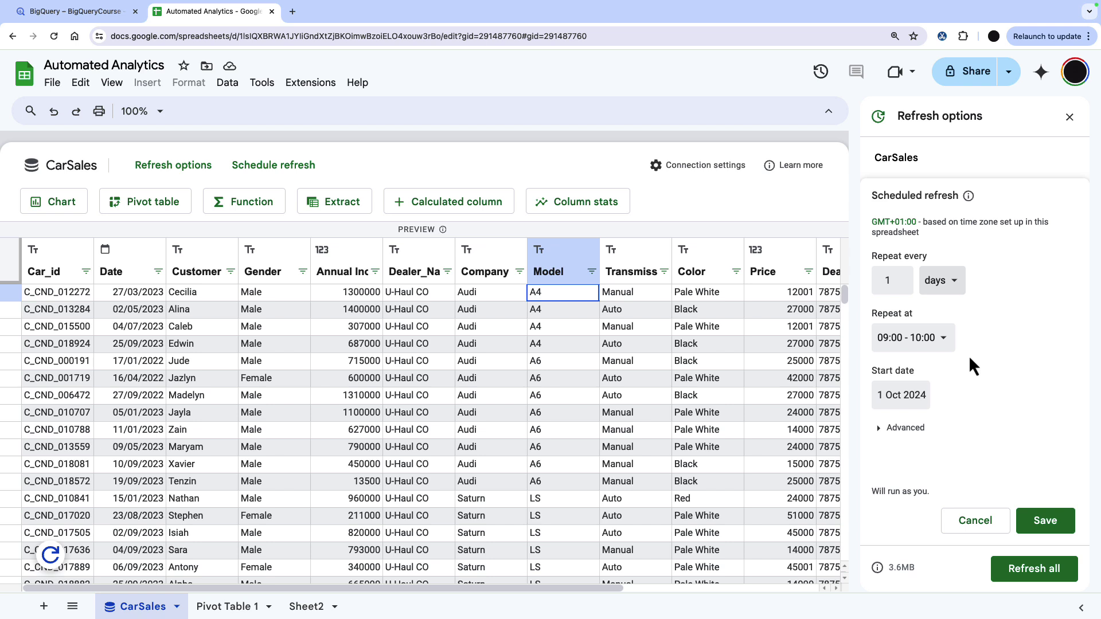
{"action": "left_click", "coordinate": [910, 428]}
{"action": "left_click", "coordinate": [1056, 520]}
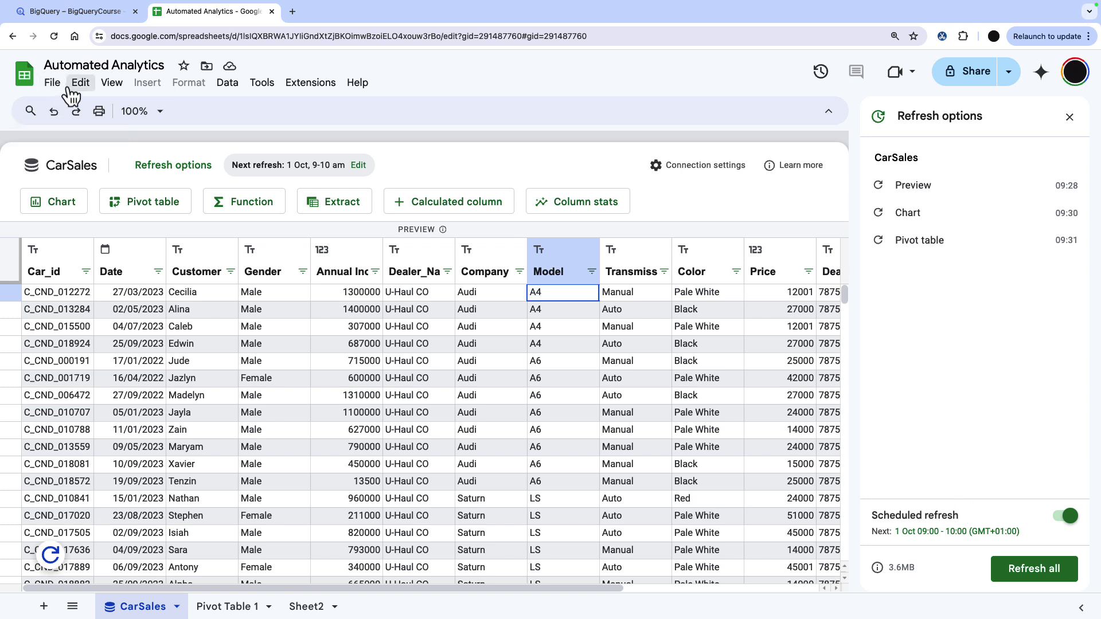
Switch to BigQuery and start a new table from the local file Car Sales - Data2.csv
{"action": "left_click", "coordinate": [82, 11]}
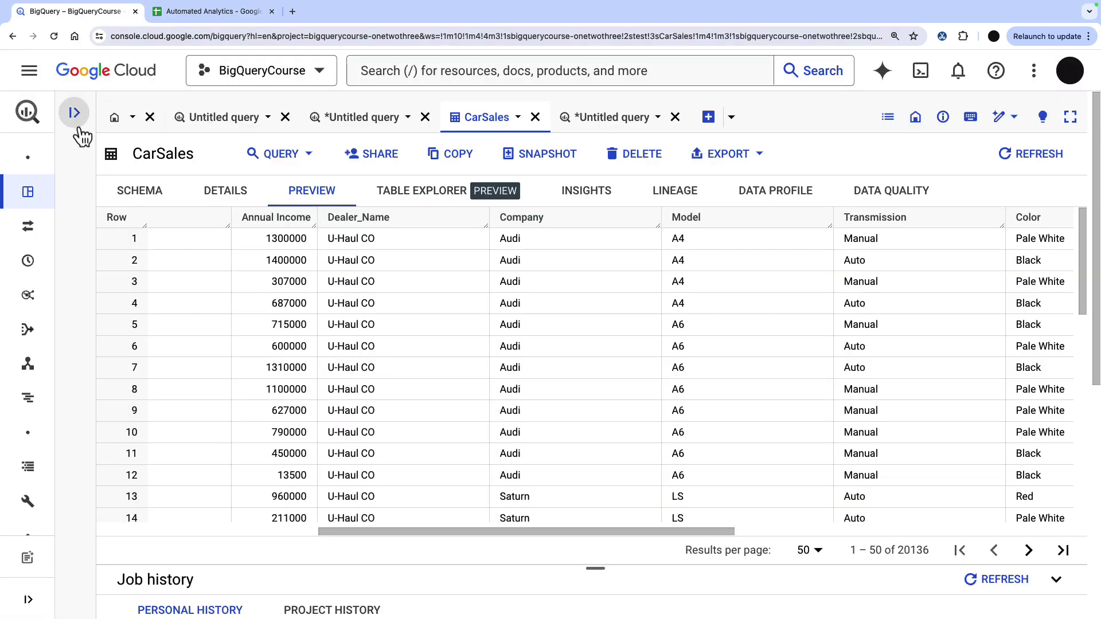
{"action": "left_click", "coordinate": [73, 112]}
{"action": "left_click", "coordinate": [248, 112]}
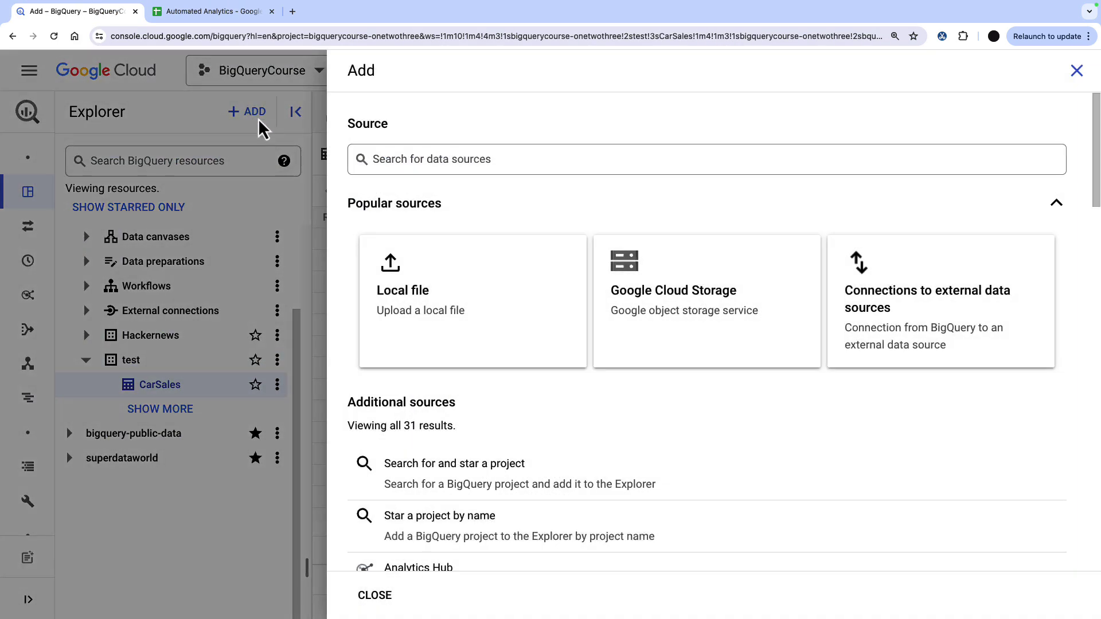
{"action": "left_click", "coordinate": [440, 310]}
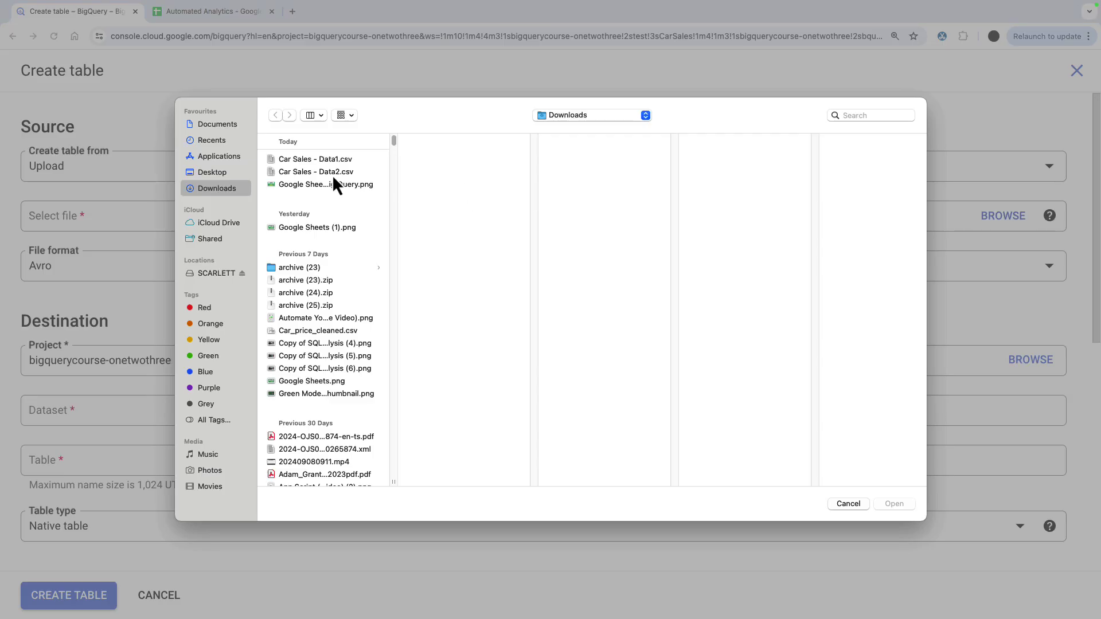
{"action": "double_click", "coordinate": [332, 174]}
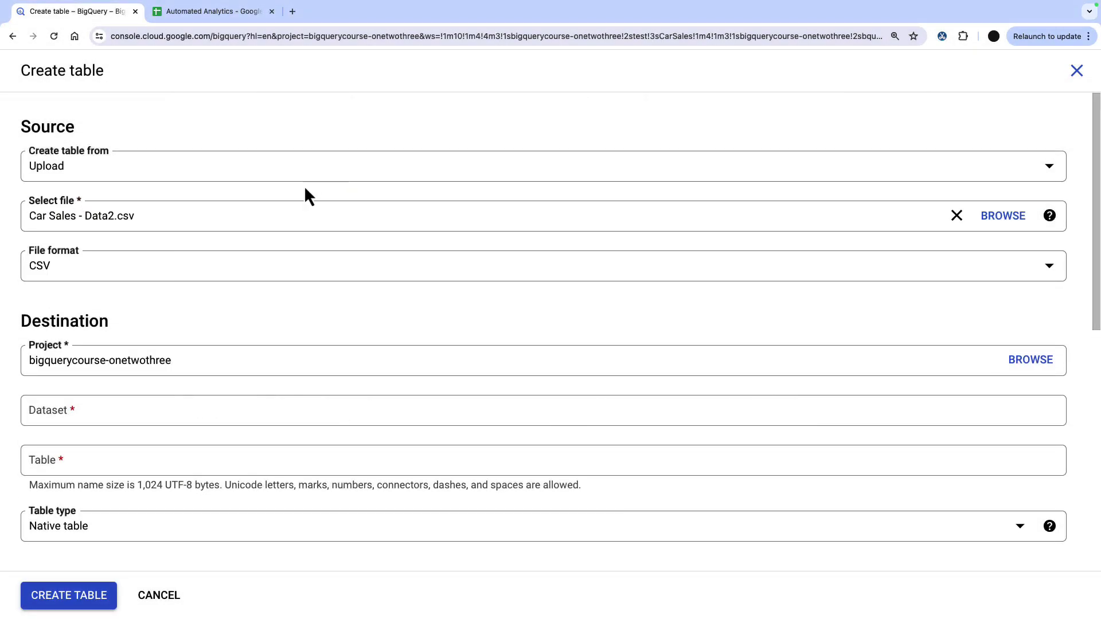
Set the destination to table CarSales in dataset test and enable automatic schema detection
{"action": "left_click", "coordinate": [179, 414]}
{"action": "left_click", "coordinate": [26, 557]}
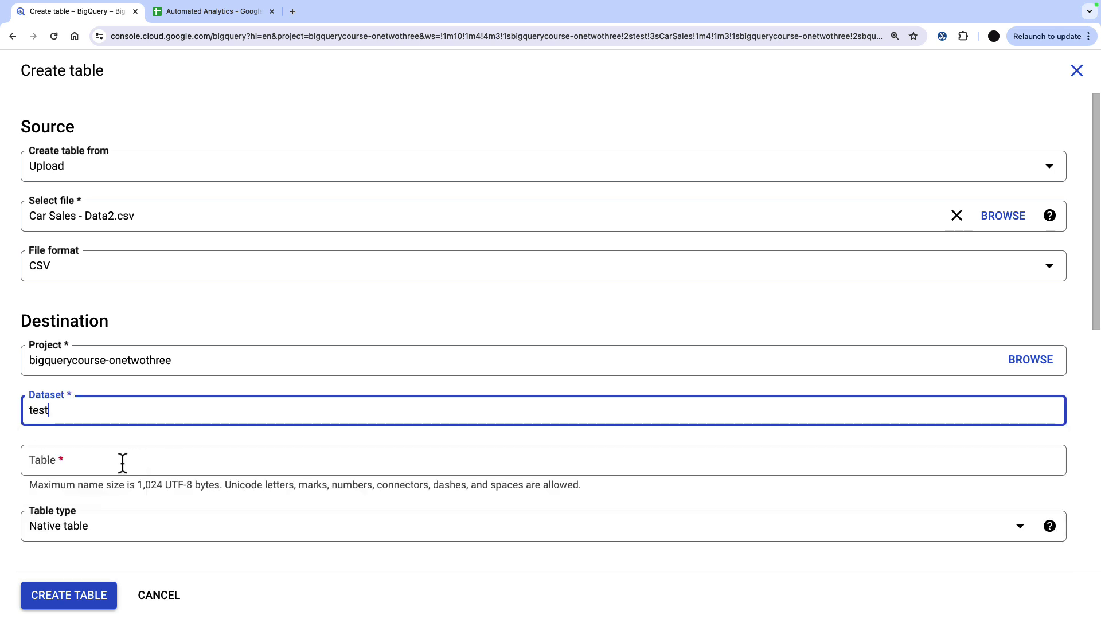
{"action": "left_click", "coordinate": [125, 457]}
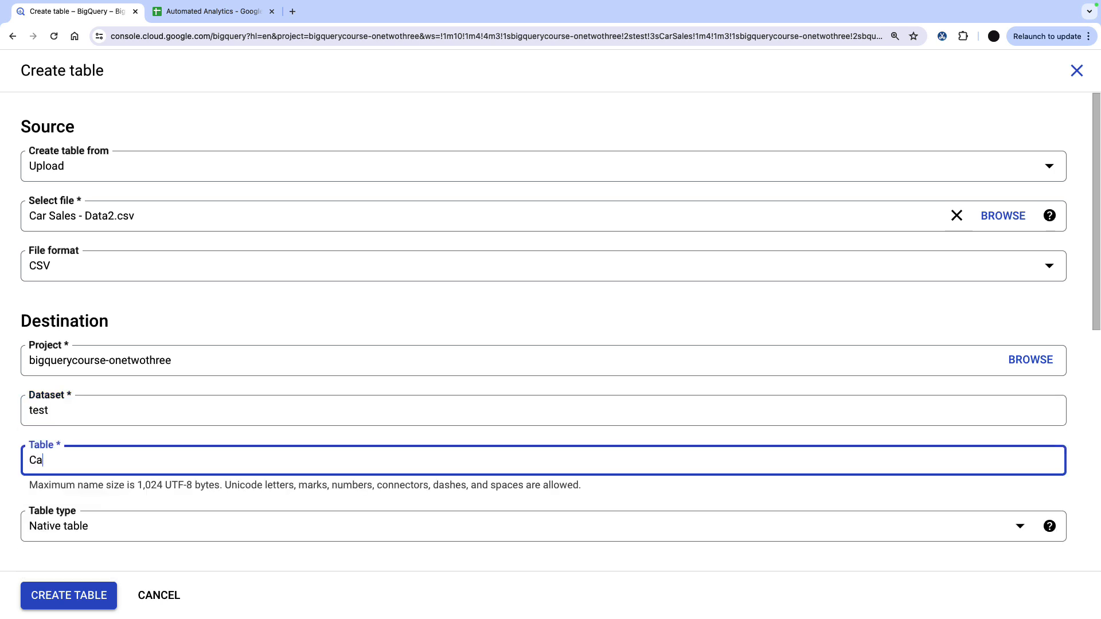
{"action": "scroll", "coordinate": [296, 401], "scroll_direction": "down", "scroll_amount": 4}
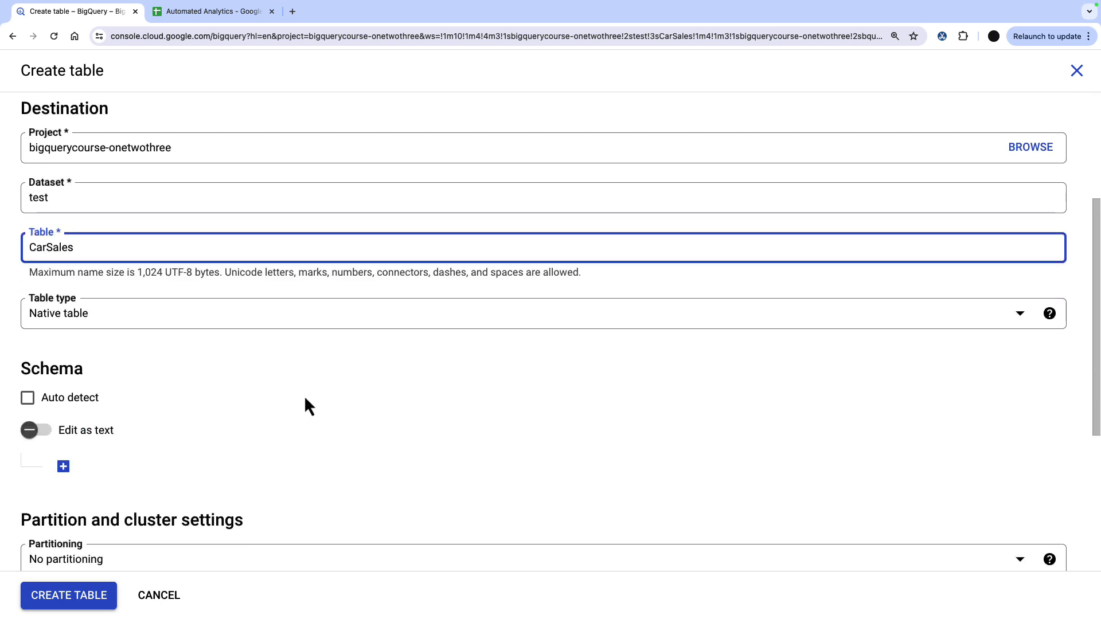
{"action": "scroll", "coordinate": [200, 370], "scroll_direction": "down", "scroll_amount": 1}
{"action": "left_click", "coordinate": [26, 333]}
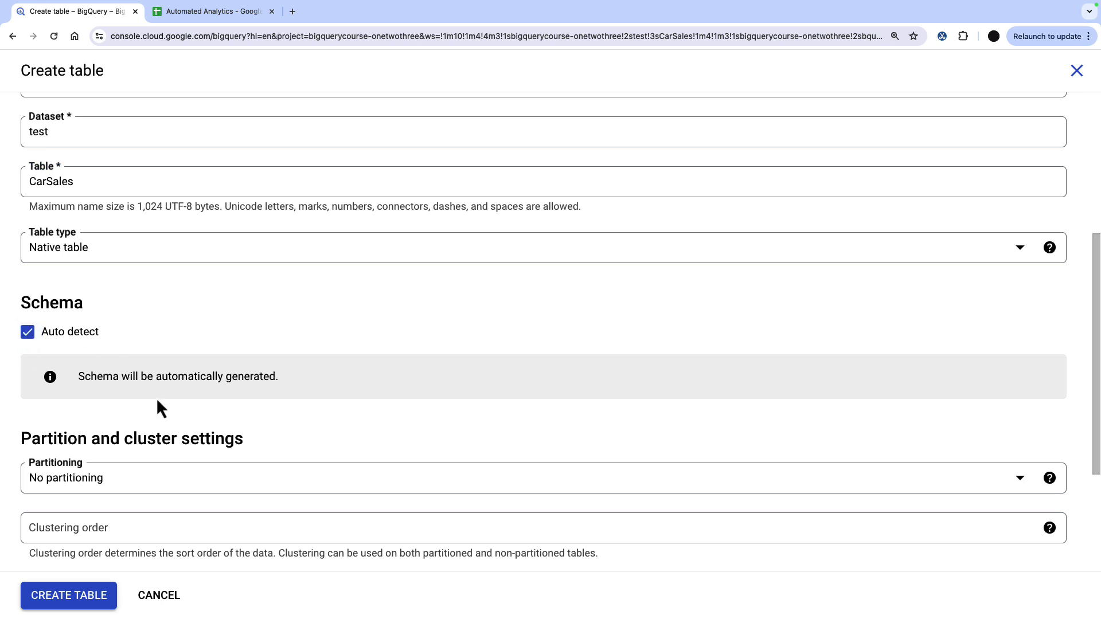
Set the write preference to Append to table in the advanced options and run the table creation
{"action": "scroll", "coordinate": [162, 459], "scroll_direction": "down", "scroll_amount": 3}
{"action": "left_click", "coordinate": [451, 523]}
{"action": "scroll", "coordinate": [424, 445], "scroll_direction": "down", "scroll_amount": 8}
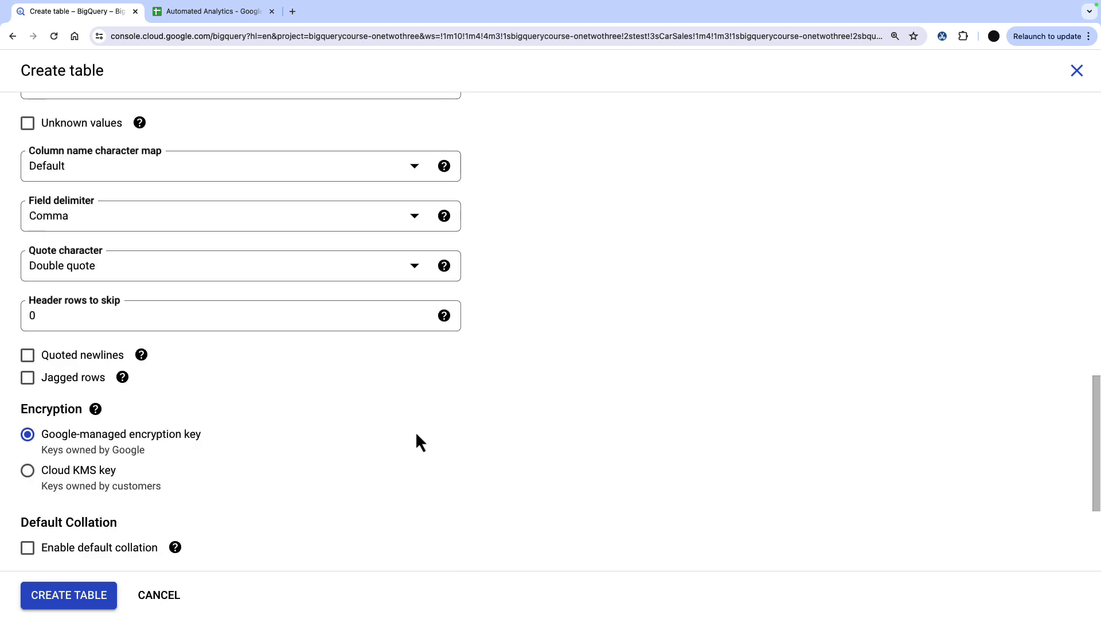
{"action": "scroll", "coordinate": [237, 246], "scroll_direction": "up", "scroll_amount": 2}
{"action": "scroll", "coordinate": [172, 155], "scroll_direction": "up", "scroll_amount": 1}
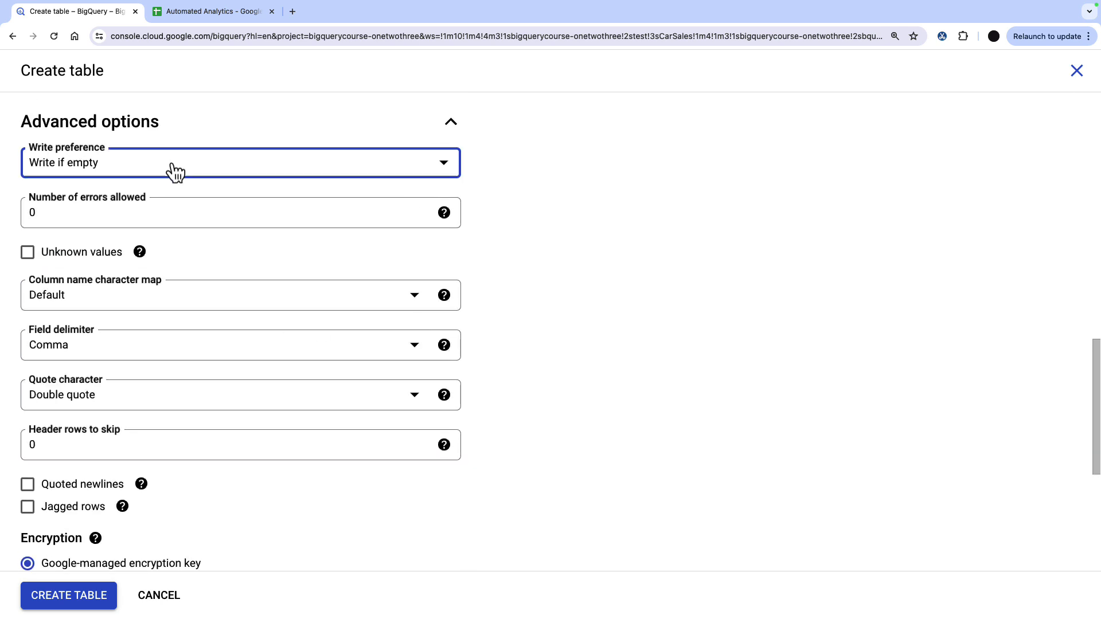
{"action": "left_click", "coordinate": [171, 170]}
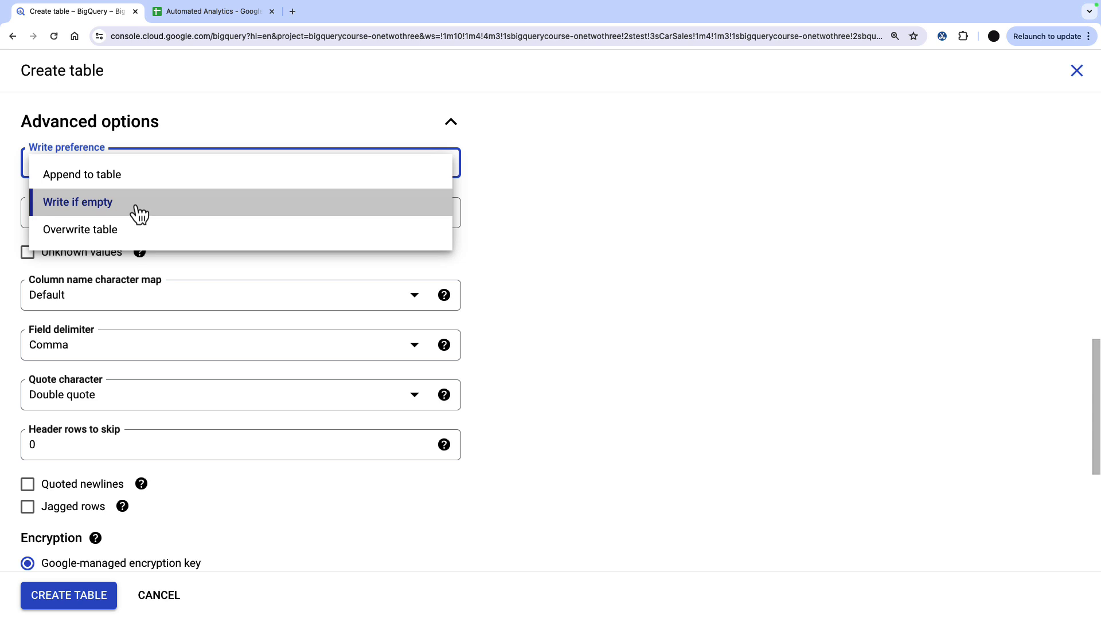
{"action": "left_click", "coordinate": [106, 178]}
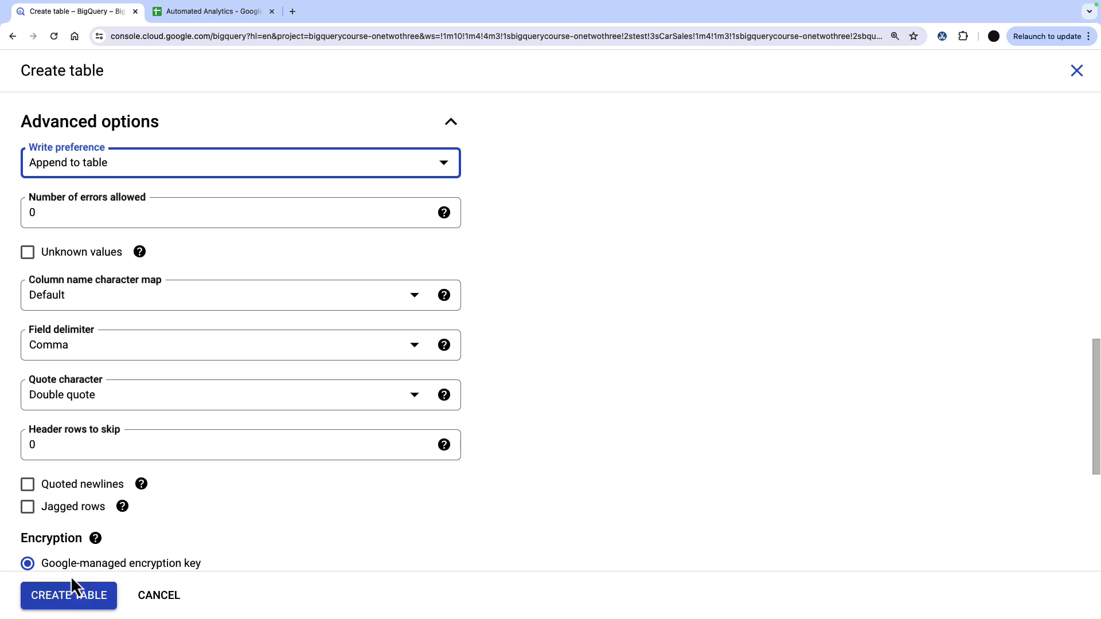
{"action": "left_click", "coordinate": [87, 606]}
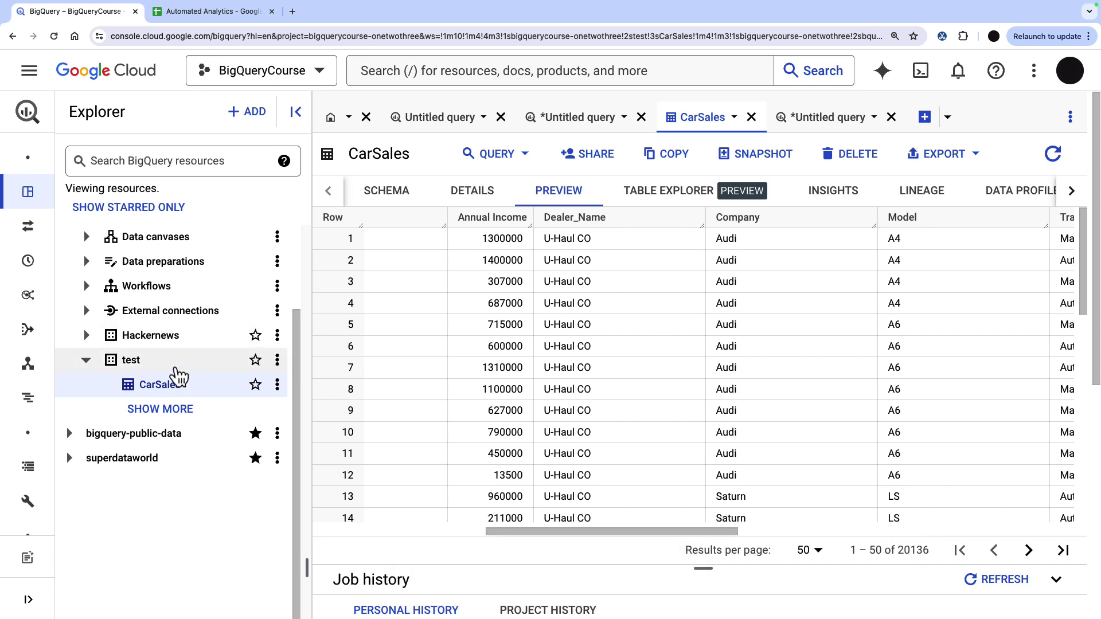
Reload the CarSales table of dataset test and check the total row count in its preview
{"action": "left_click", "coordinate": [177, 363]}
{"action": "left_click", "coordinate": [179, 385]}
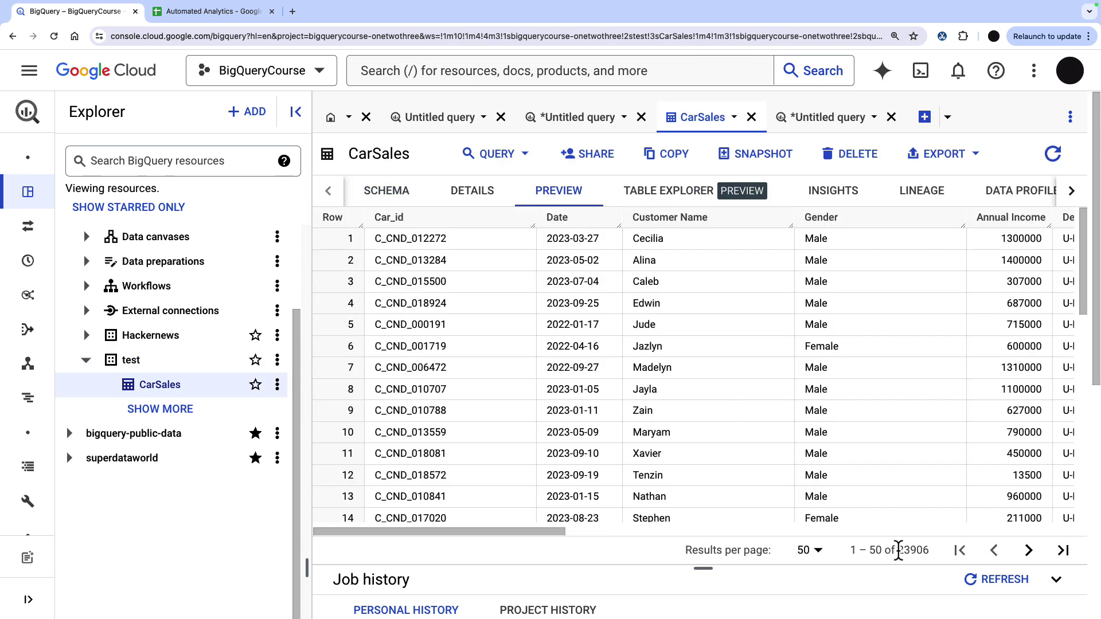
{"action": "left_click_drag", "start_coordinate": [899, 551], "coordinate": [931, 561]}
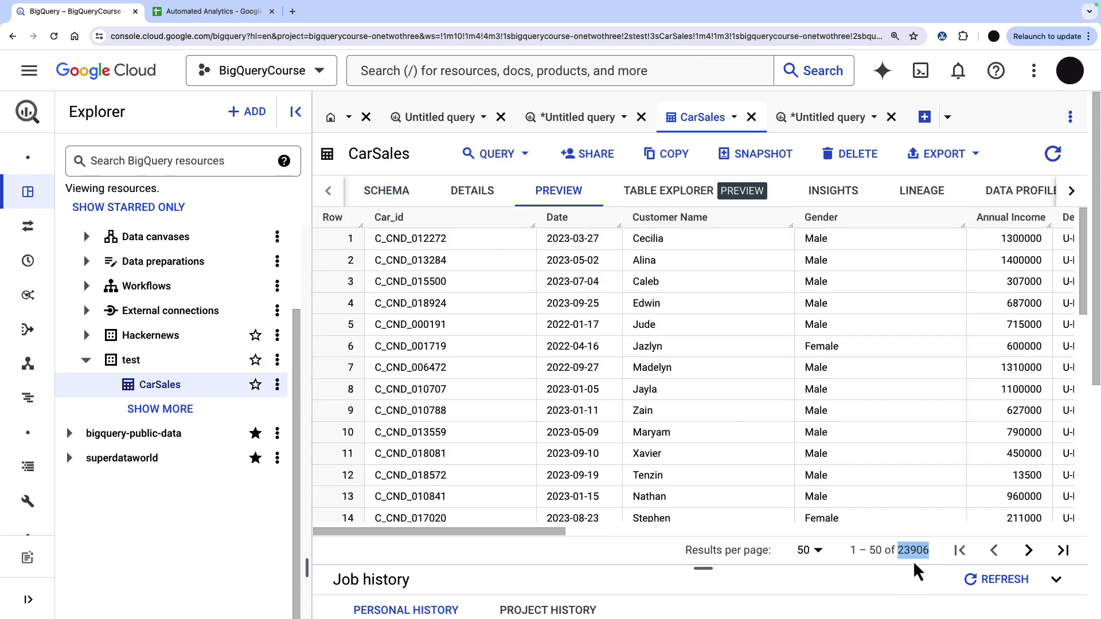
Switch to Google Sheets, check the sum of the pivot table's COUNTA column and refresh all CarSales connected data
{"action": "left_click", "coordinate": [211, 17]}
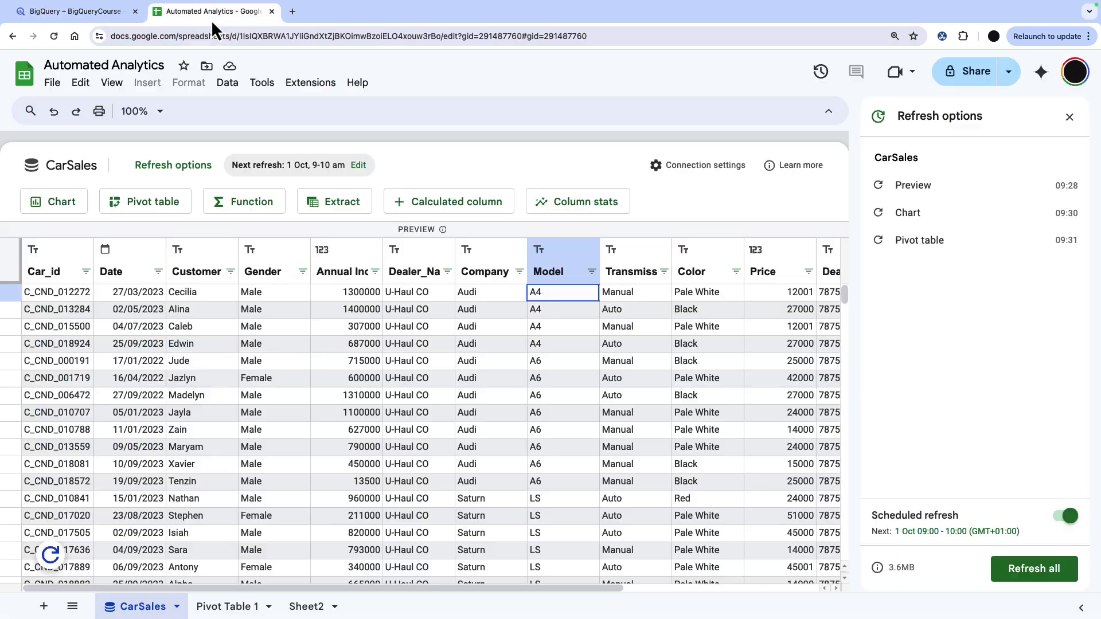
{"action": "key", "text": "alt+Down"}
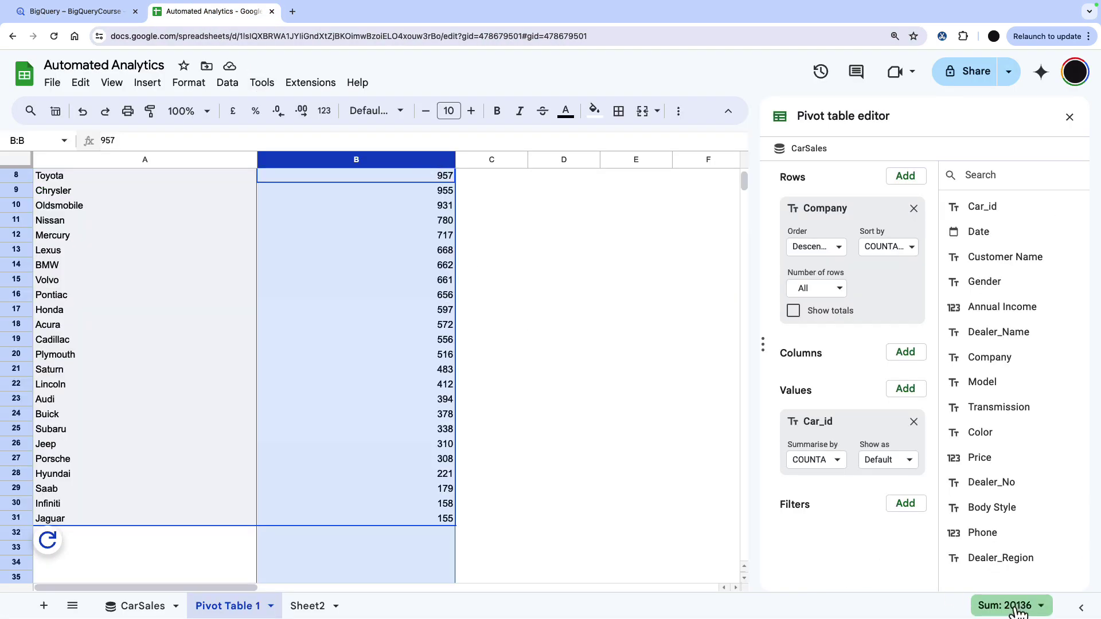
{"action": "left_click", "coordinate": [164, 609]}
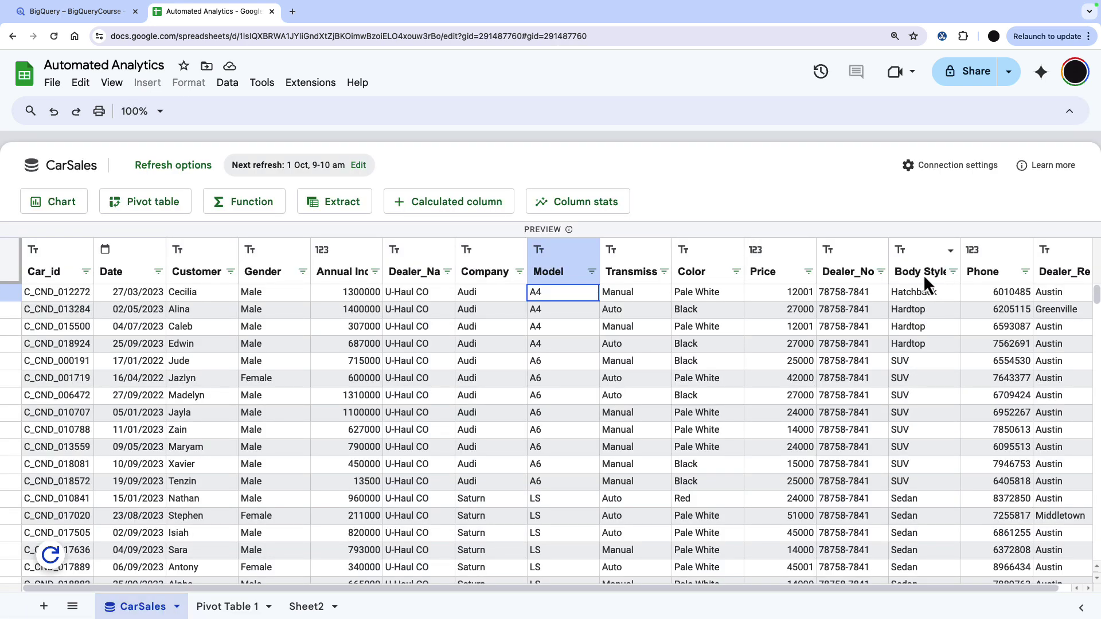
{"action": "left_click", "coordinate": [175, 167]}
{"action": "left_click", "coordinate": [1057, 582]}
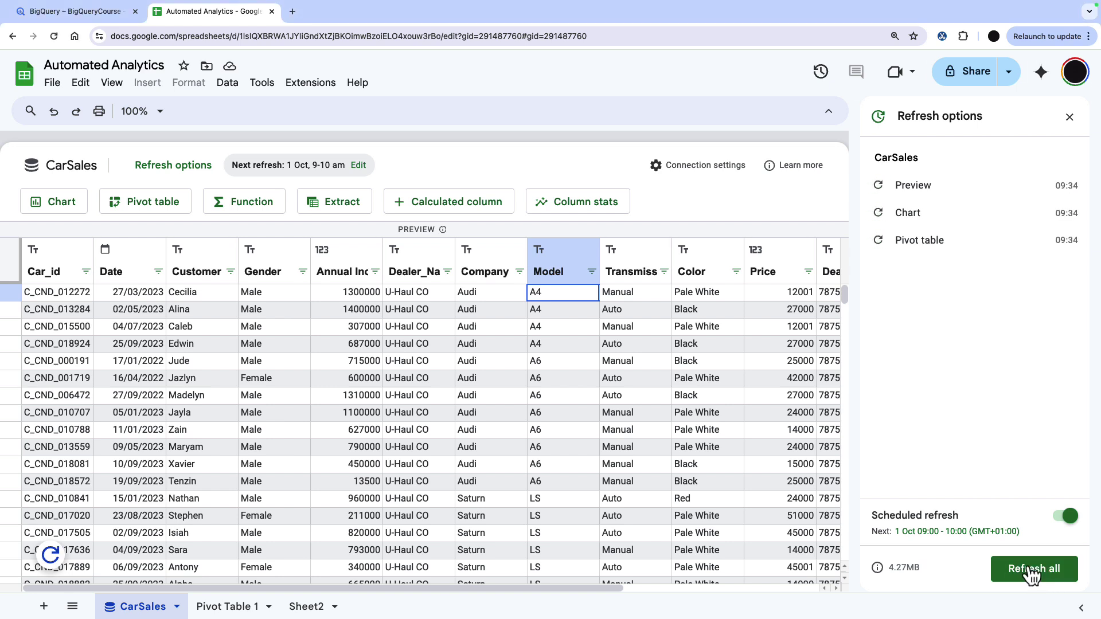
Examine the refreshed pivot table's counts and their sum, and view the chart on Sheet2
{"action": "left_click", "coordinate": [219, 608]}
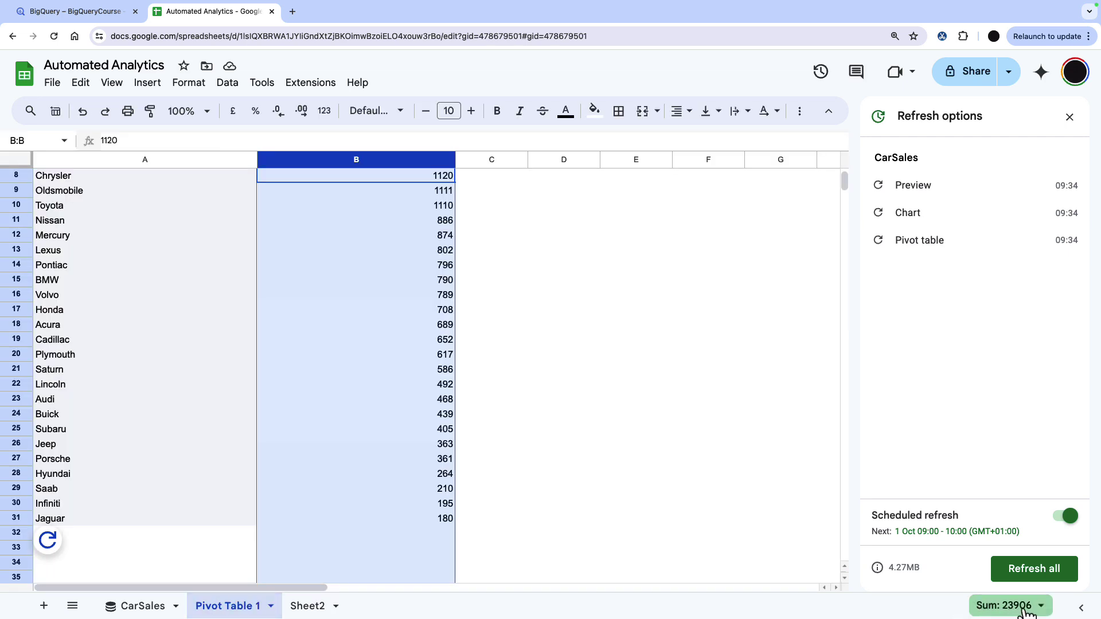
{"action": "scroll", "coordinate": [470, 476], "scroll_direction": "up", "scroll_amount": 3}
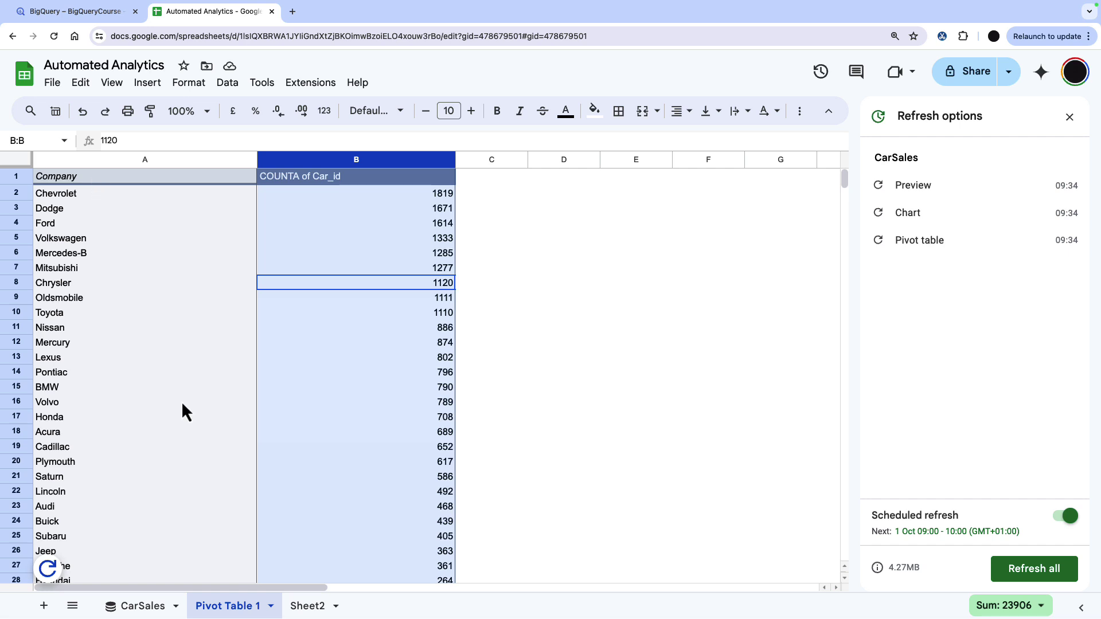
{"action": "left_click", "coordinate": [308, 606]}
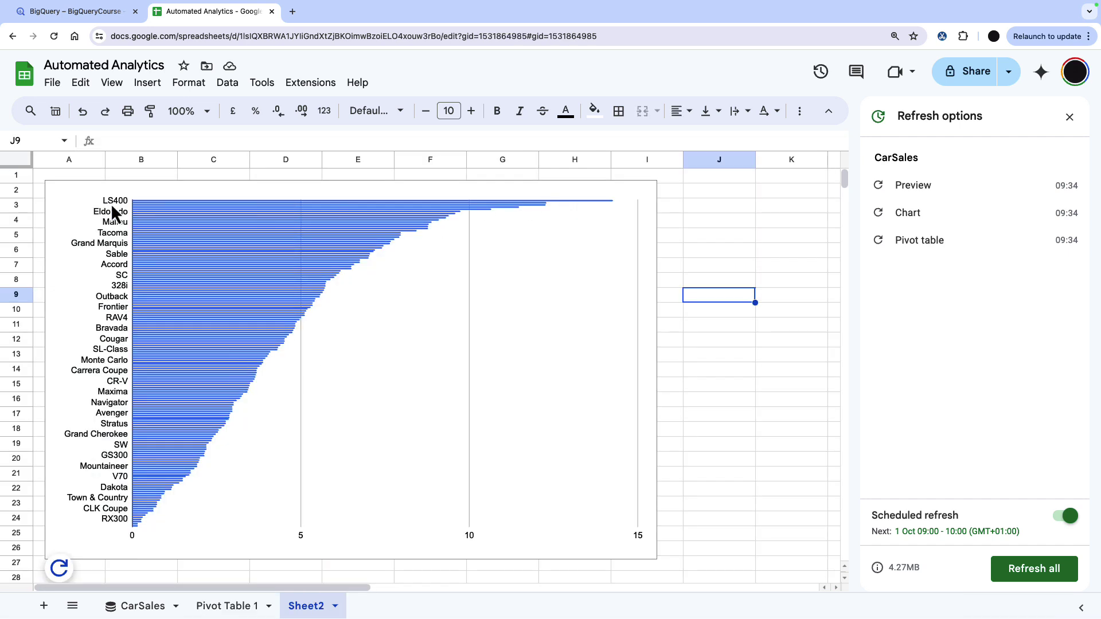